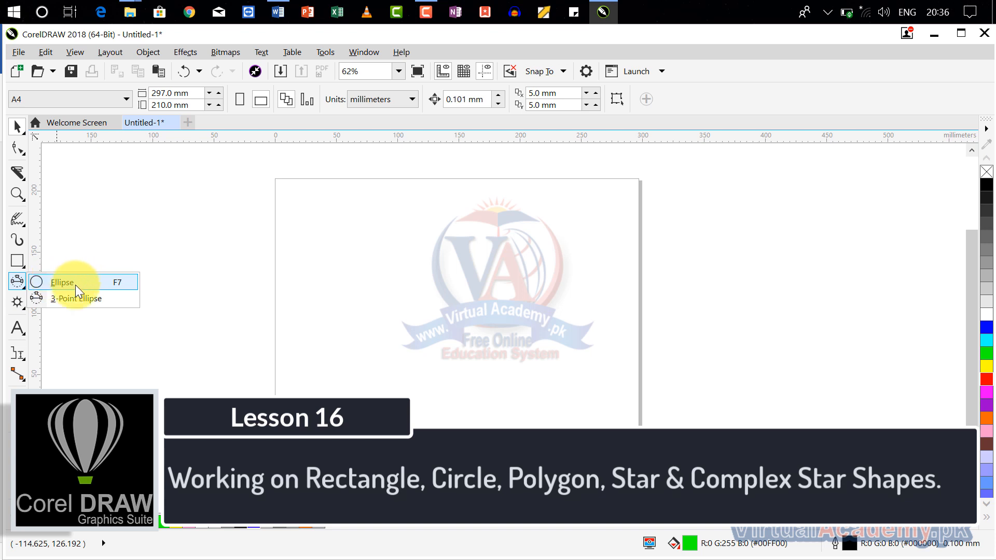
- Draw a horizontal rectangle about 184 × 57 mm across the upper half of the page with the Rectangle tool
click(23, 306)
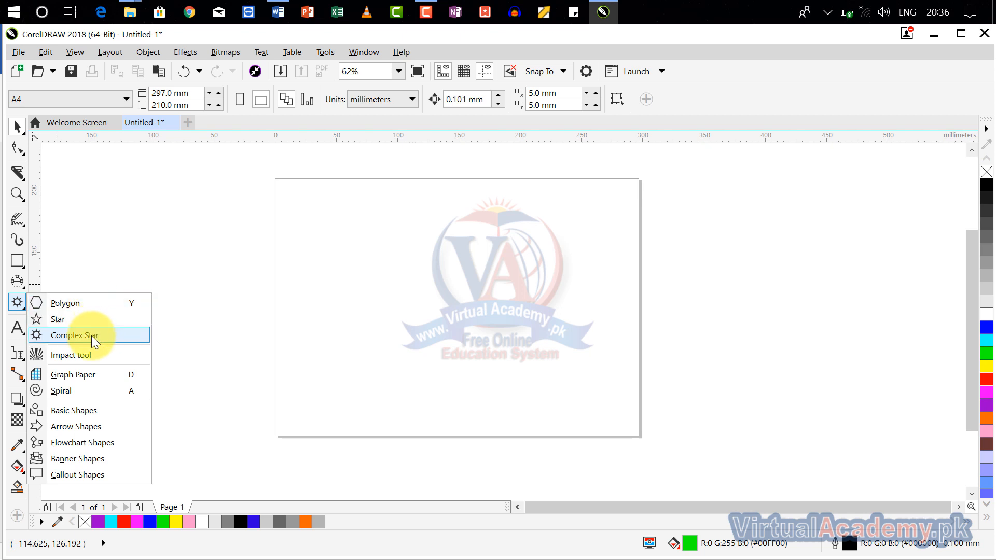
click(19, 263)
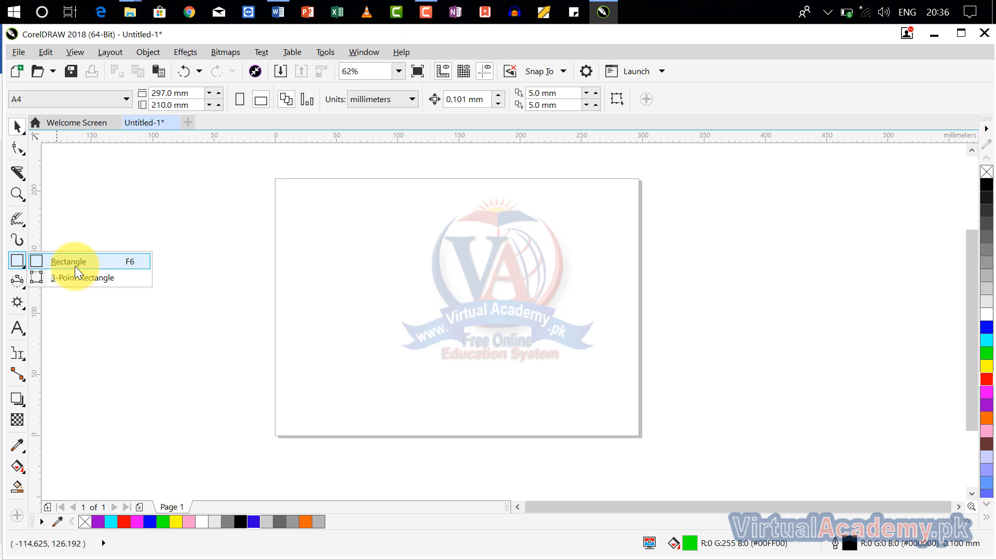
click(75, 266)
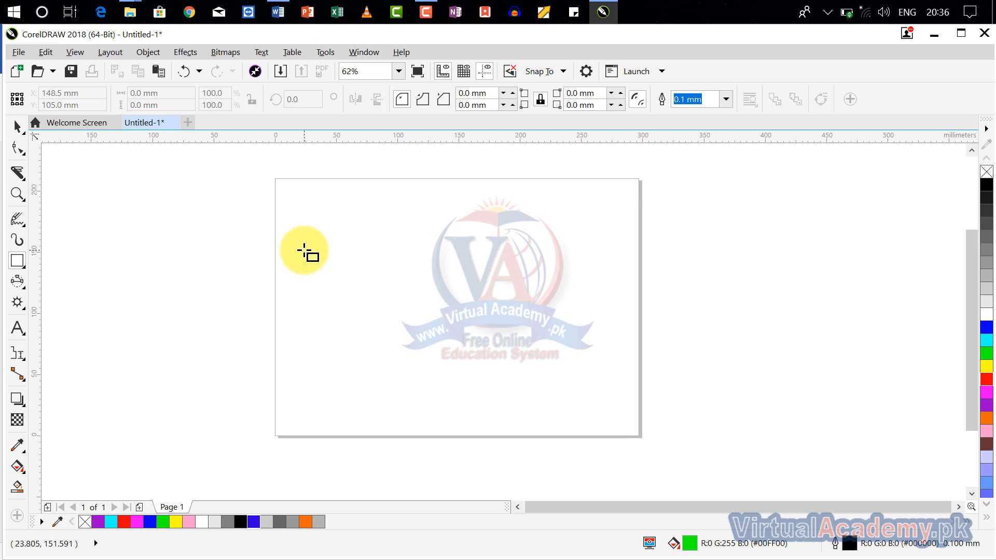
drag(299, 241, 523, 311)
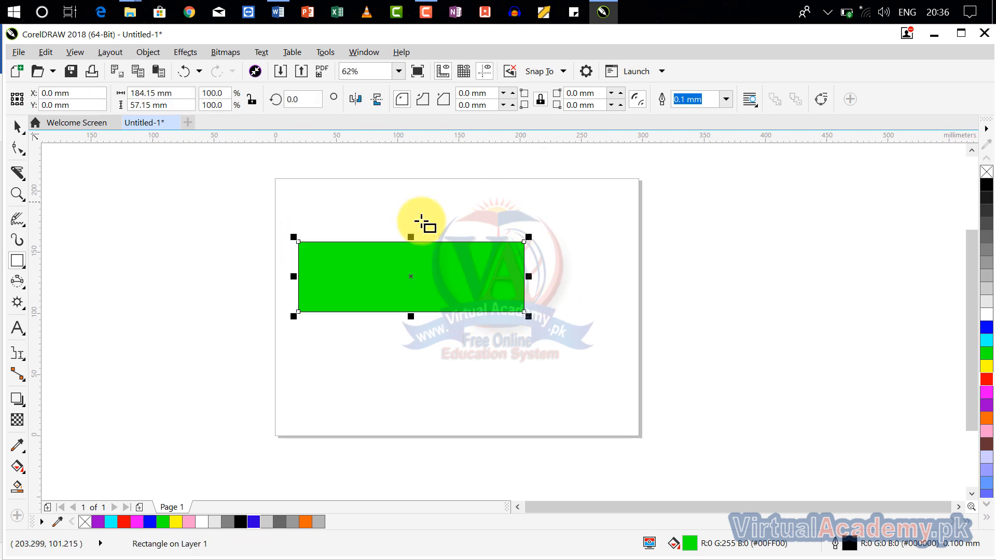
- Draw three rectangles with the 3-Point Rectangle tool: one below the first, one steeply tilted beside the page, and one tilted about 9° above it
click(17, 262)
click(86, 278)
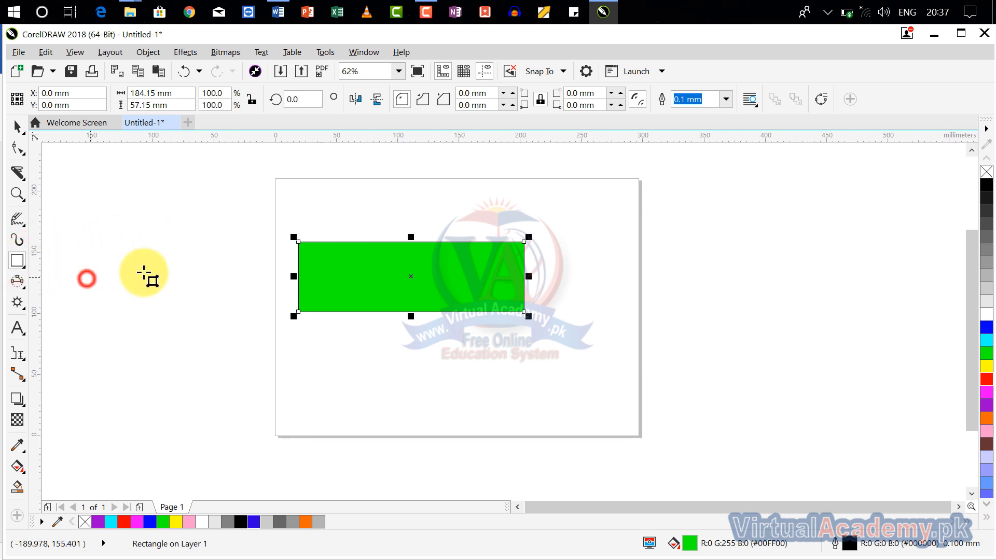
drag(267, 289, 200, 227)
drag(239, 282, 520, 232)
click(483, 345)
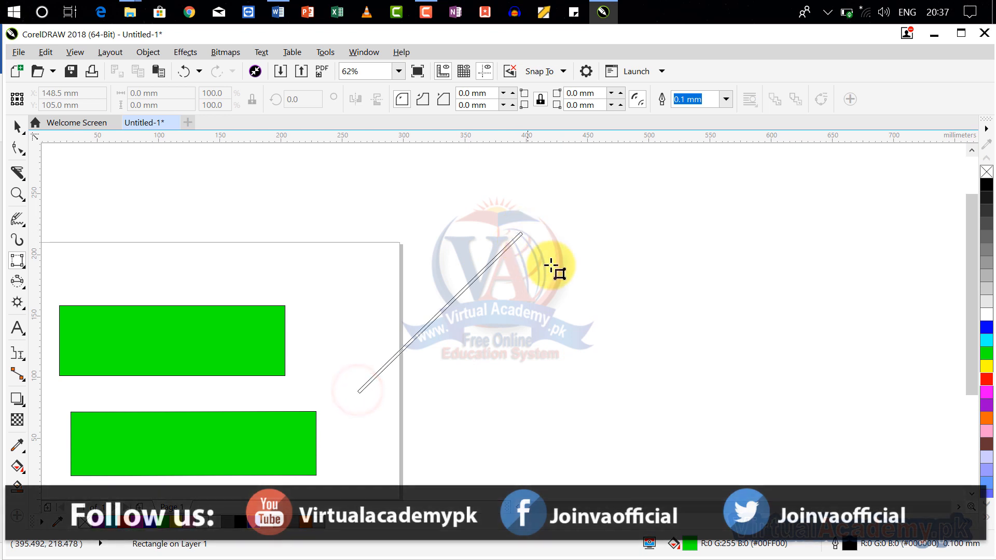
click(572, 284)
drag(248, 228, 377, 206)
click(386, 160)
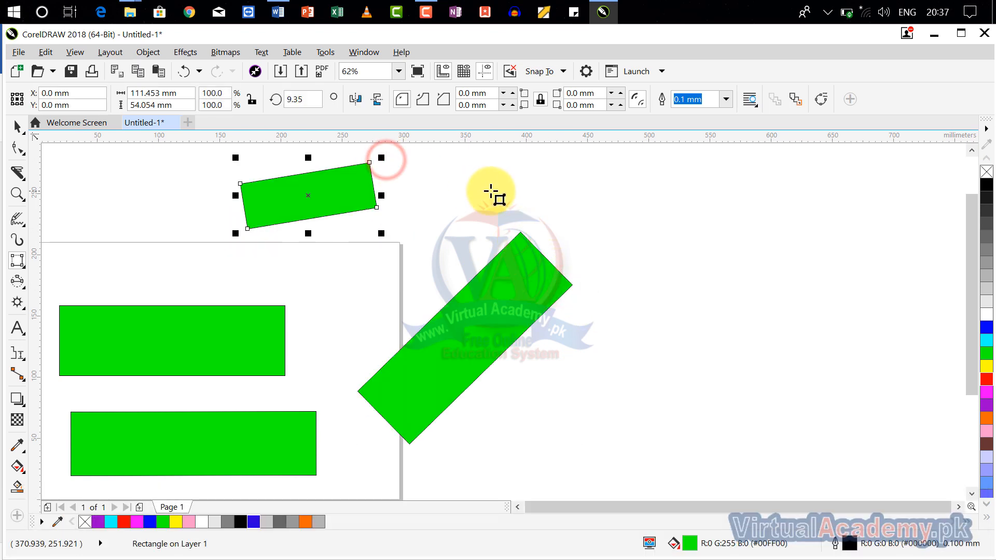
- Draw a nearly circular ellipse about 440 × 415 mm in the empty area beside the page with the Ellipse tool
scroll(545, 176, down, 4)
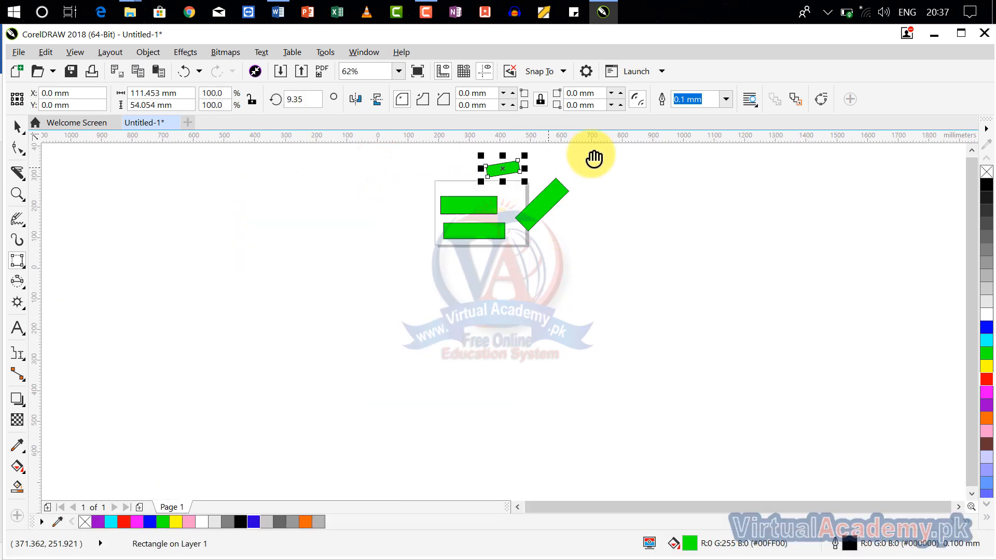
click(16, 287)
click(122, 271)
drag(140, 231, 275, 358)
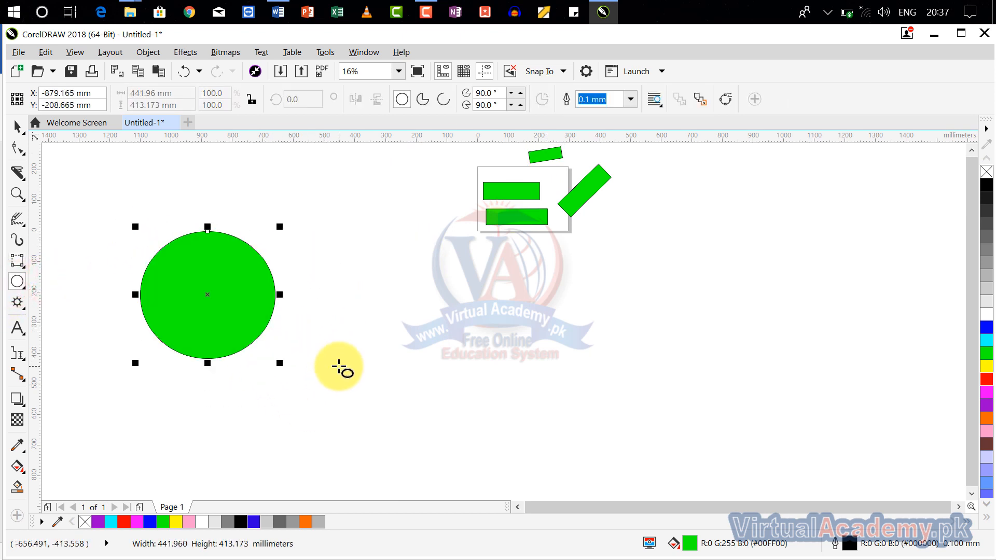
- Draw two 3-point ellipses tilted about 33°, one below the page about 483 mm wide and one beside it about 363 mm wide
click(19, 292)
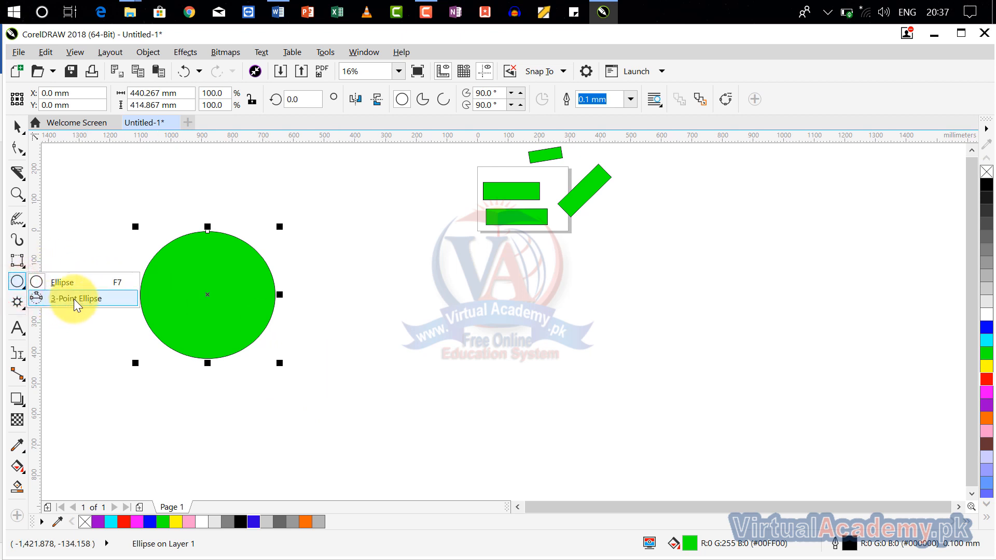
click(74, 299)
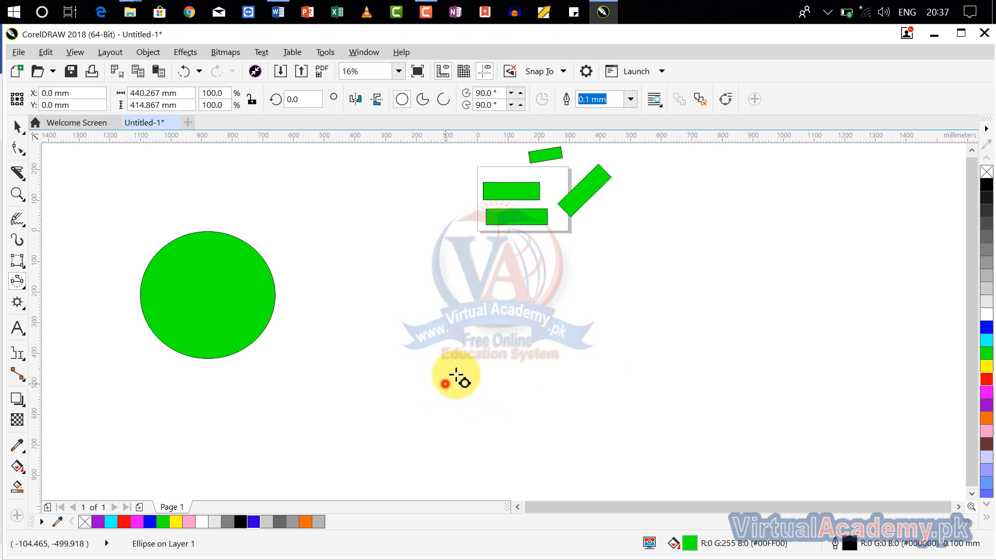
drag(445, 383, 584, 295)
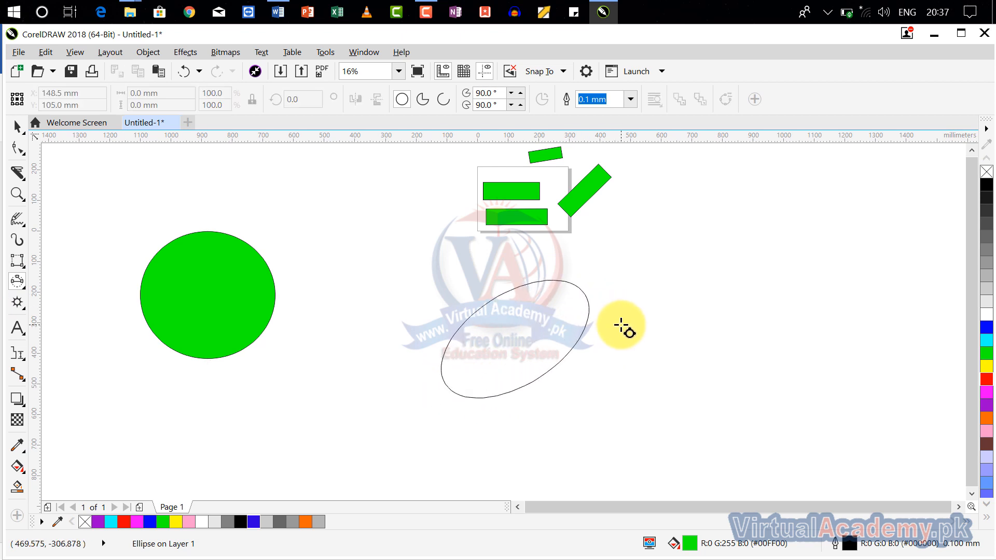
click(621, 326)
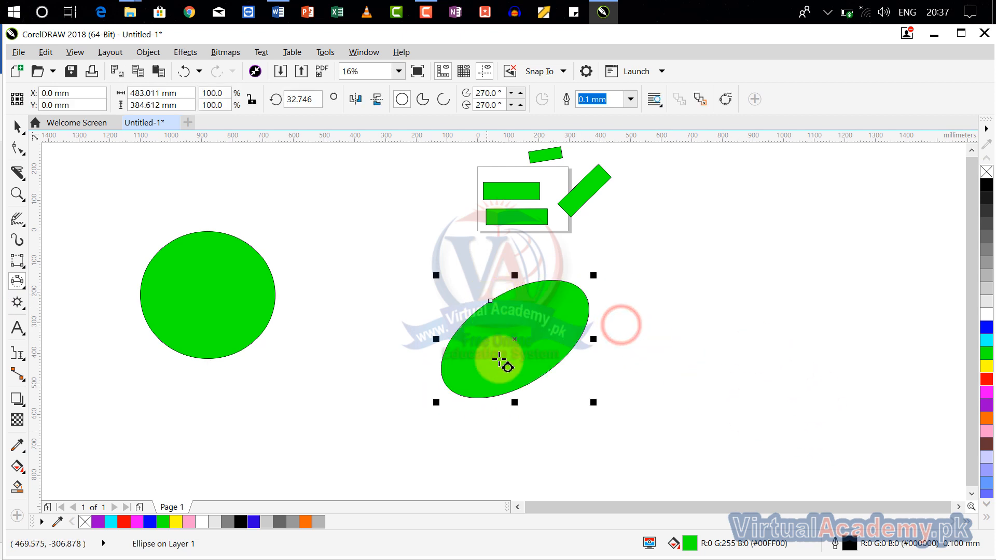
drag(680, 283, 790, 224)
click(810, 251)
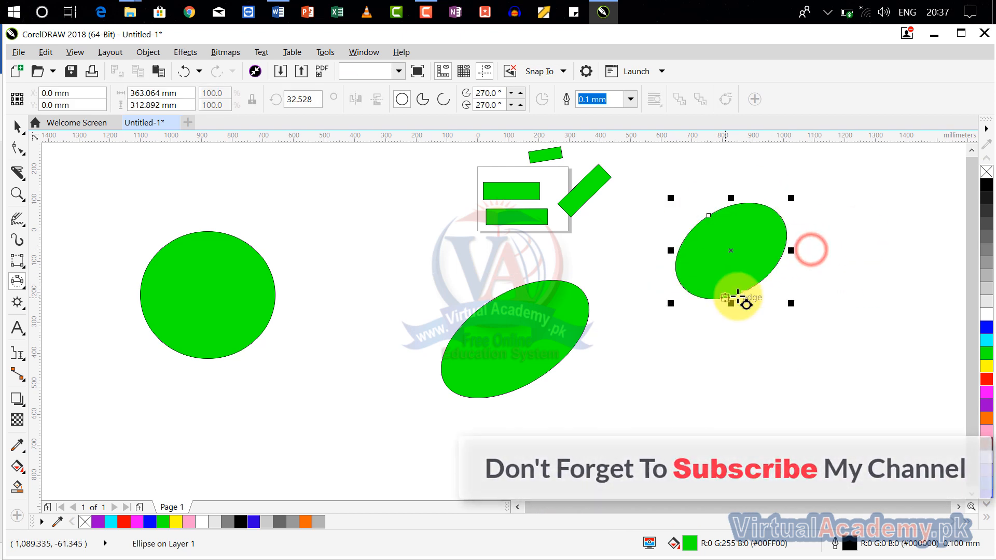
- Draw a larger tilted 3-point ellipse above the nearly circular one, about 802 × 873 mm overall
drag(733, 295, 592, 360)
scroll(591, 360, down, 2)
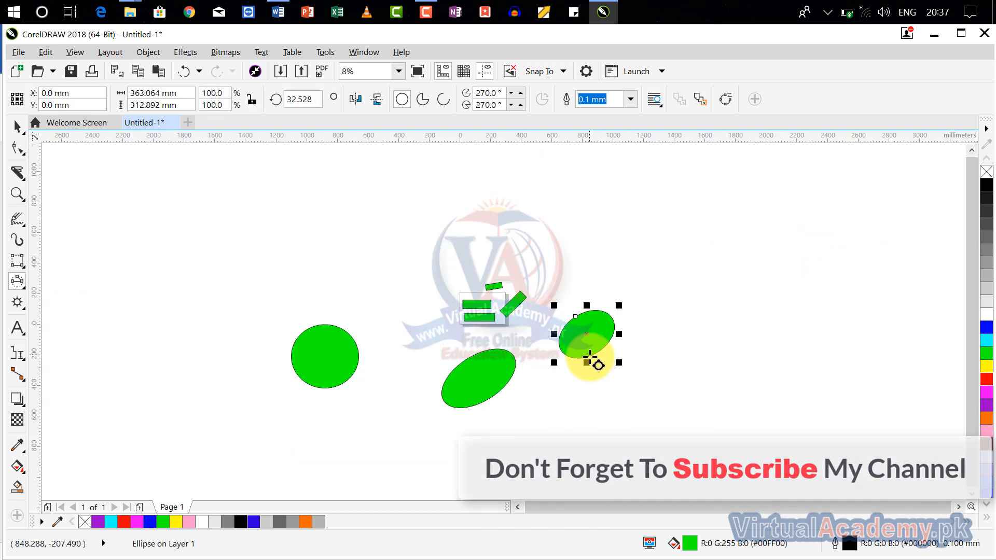
click(22, 282)
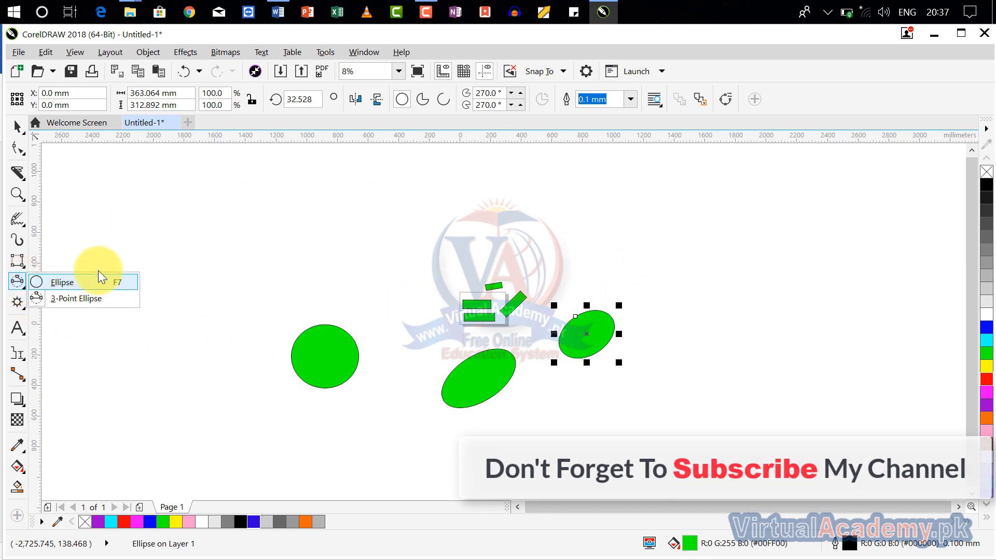
click(323, 217)
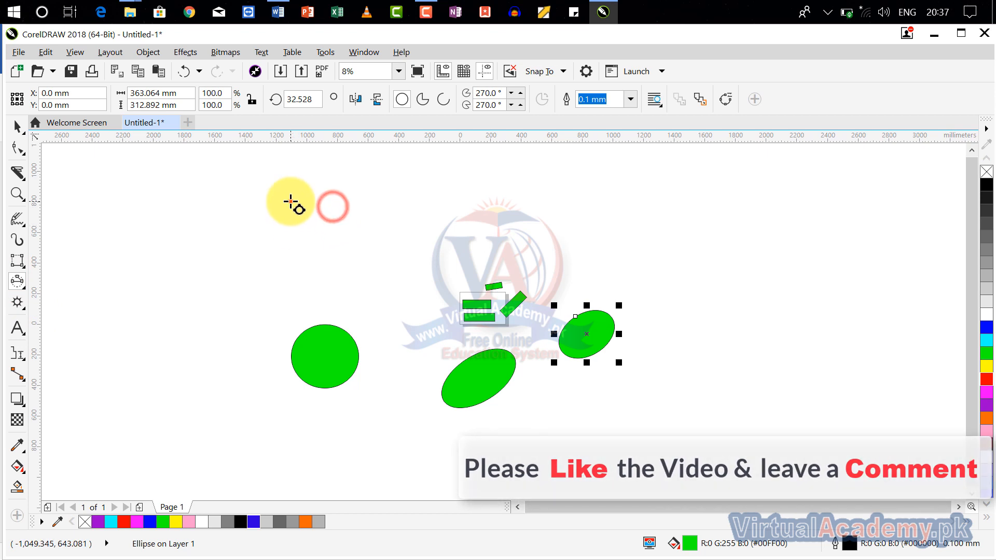
drag(289, 201, 382, 270)
click(459, 233)
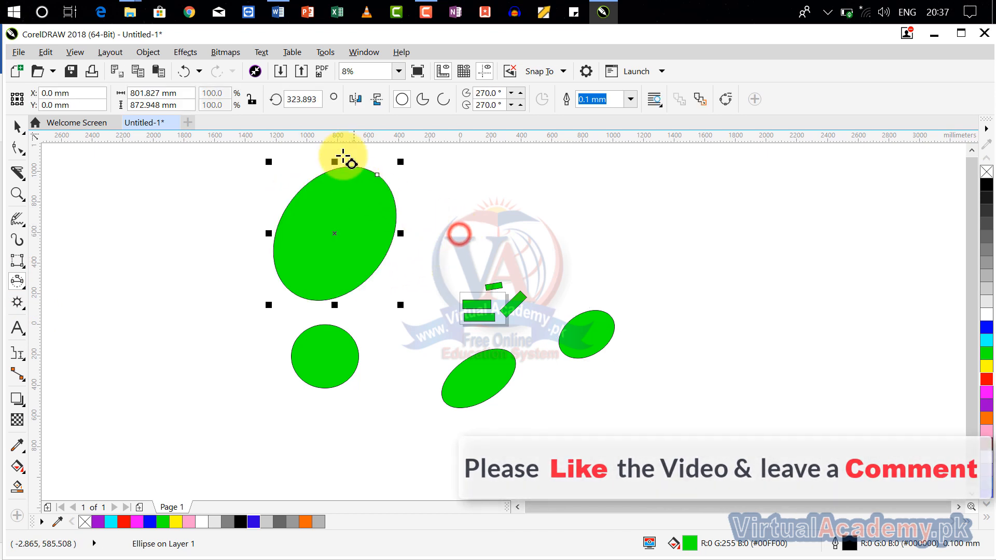
- Switch the large ellipse between pie and arc, ending on pie, and draw a flat ellipse about 2240 × 276 mm across it
click(418, 101)
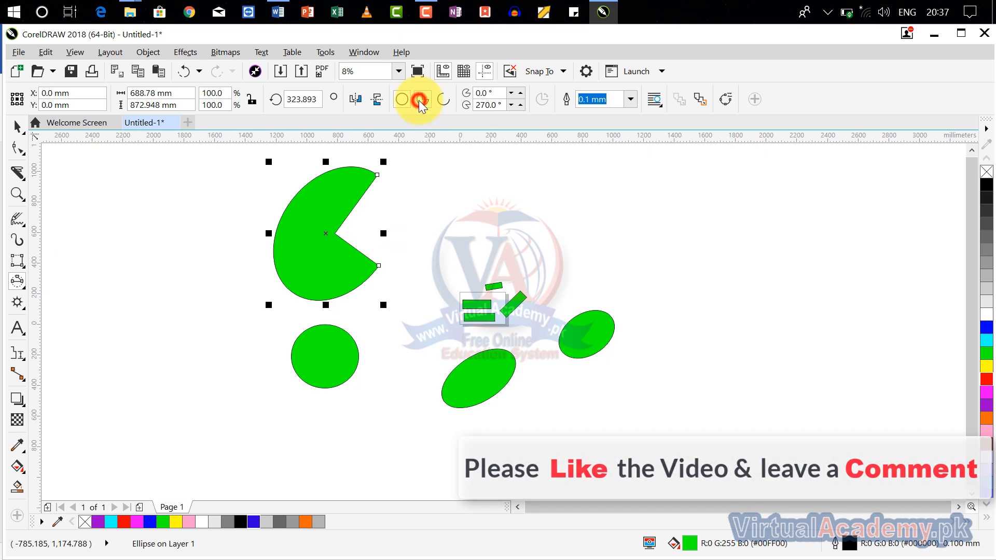
click(442, 101)
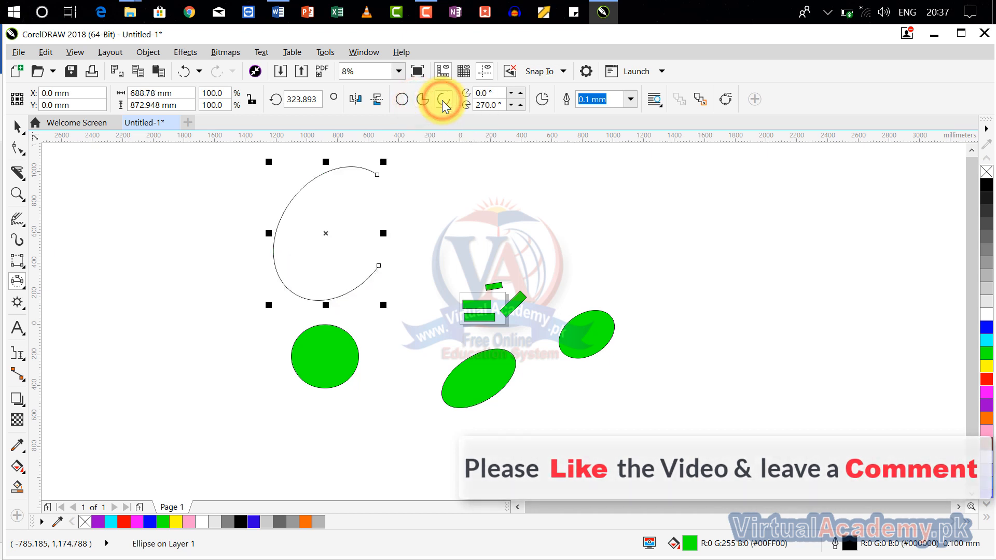
click(423, 102)
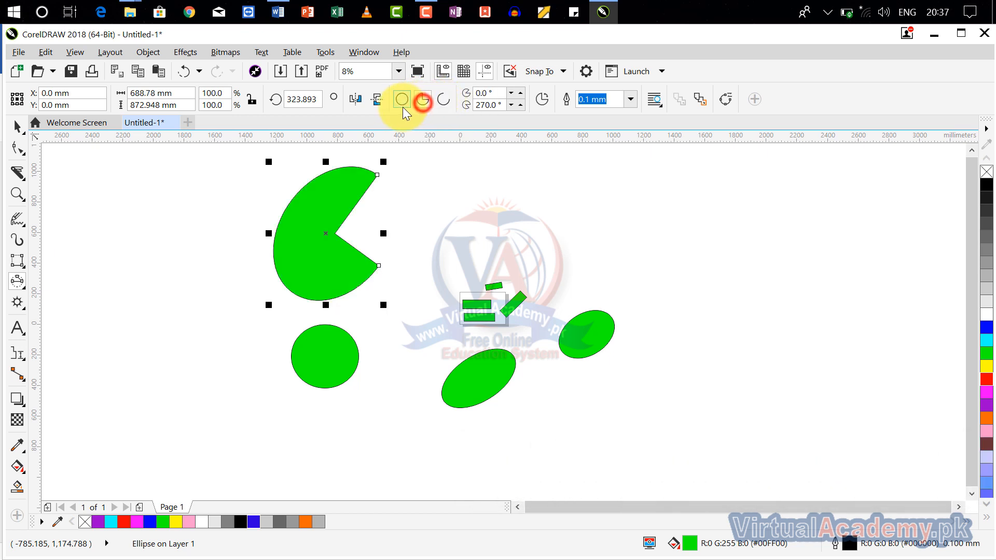
drag(377, 267, 551, 214)
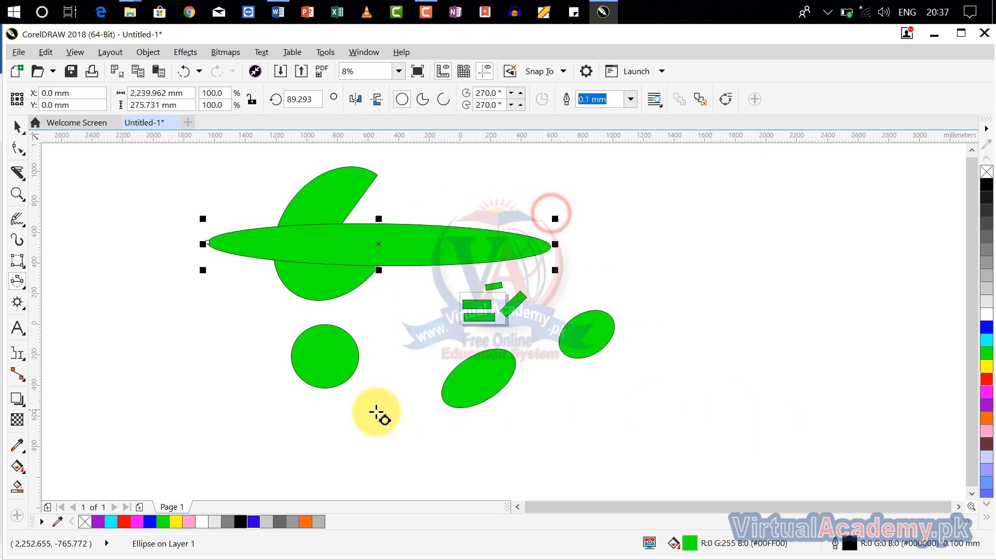
- Delete the flat ellipse and all the remaining shapes from the drawing
click(18, 305)
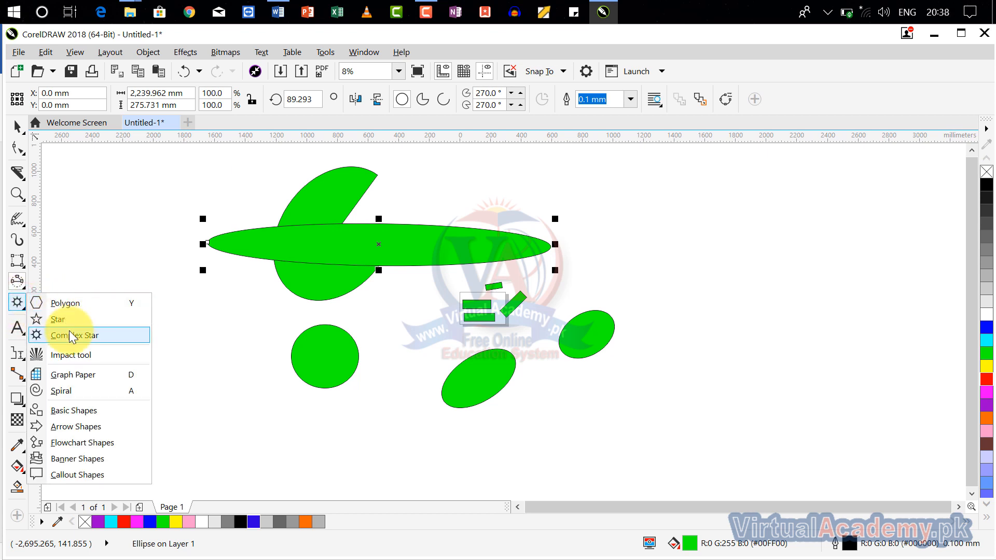
key(a)
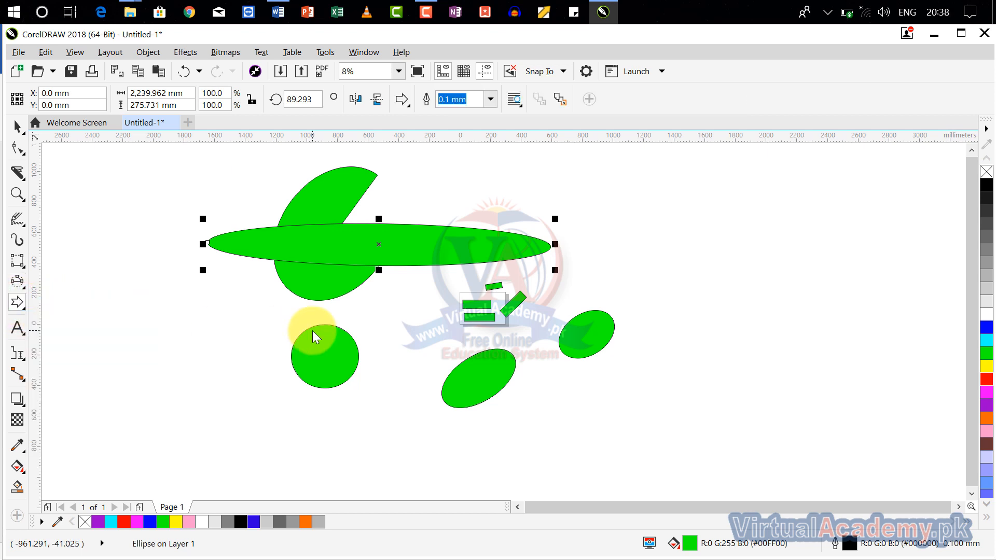
key(Delete)
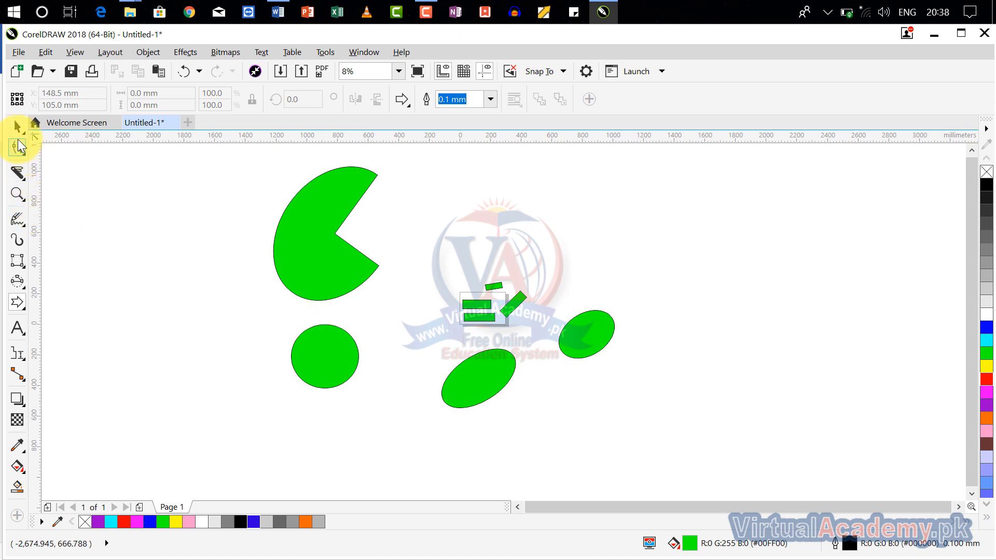
key(ctrl+a)
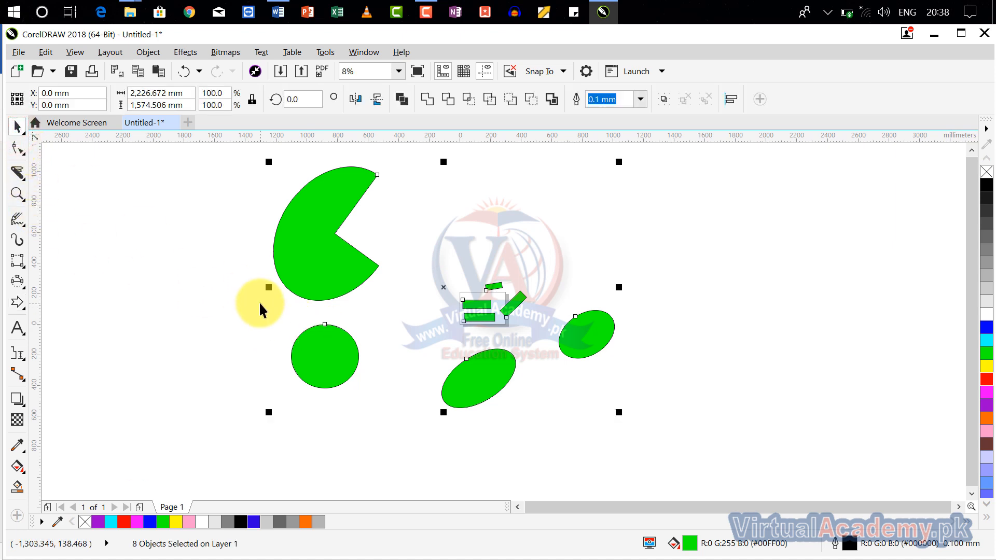
key(Delete)
- Draw a five-sided polygon about 105 × 110 mm on the page with the Polygon tool
scroll(491, 295, up, 3)
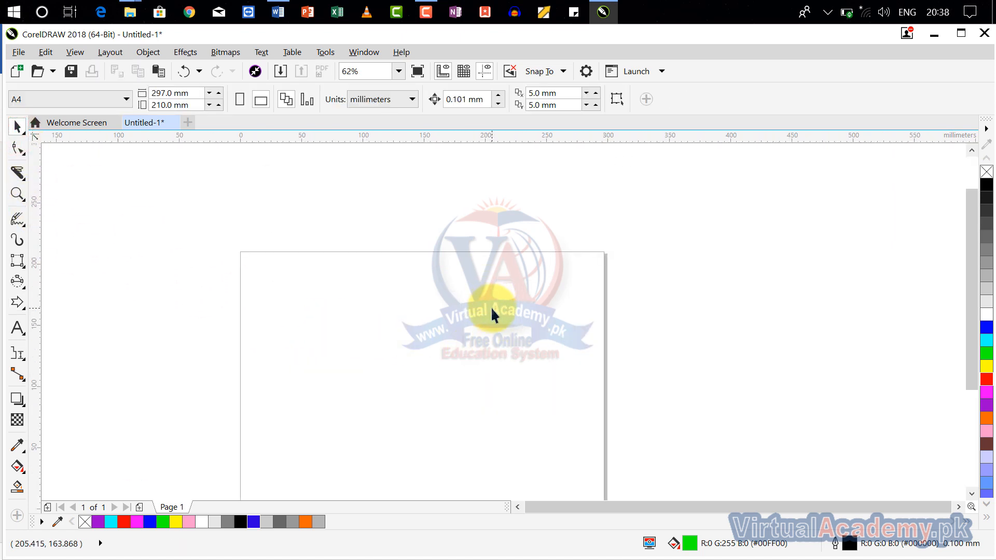
drag(491, 306, 521, 247)
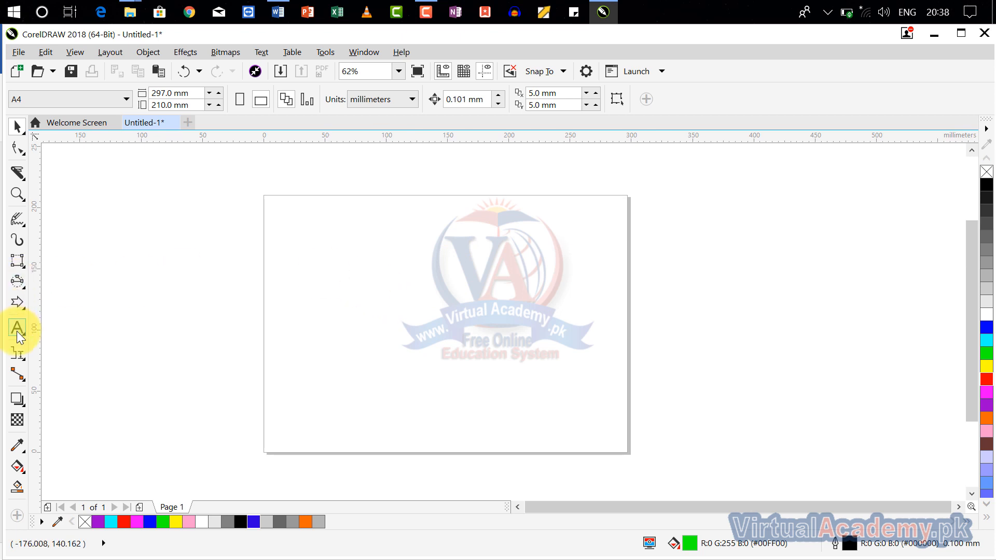
click(19, 301)
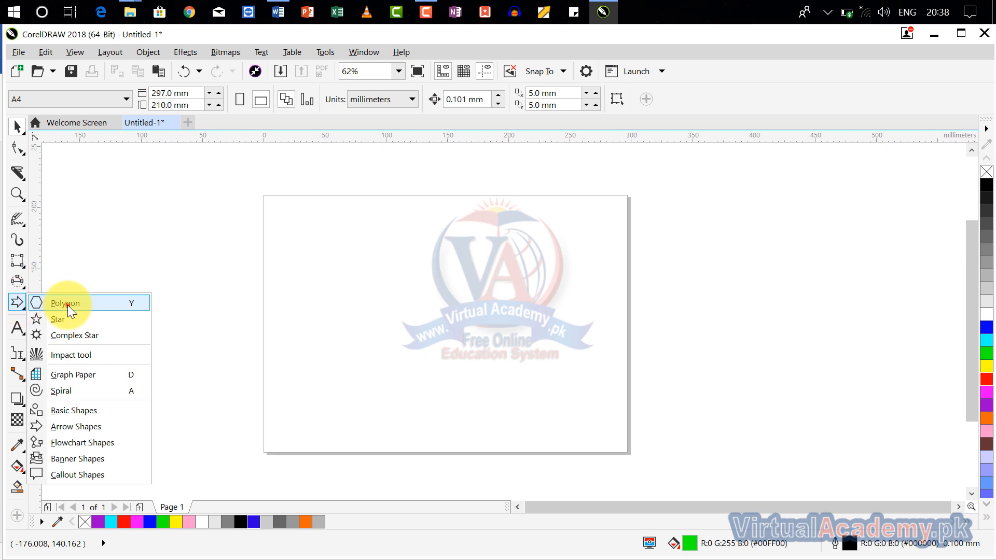
click(67, 305)
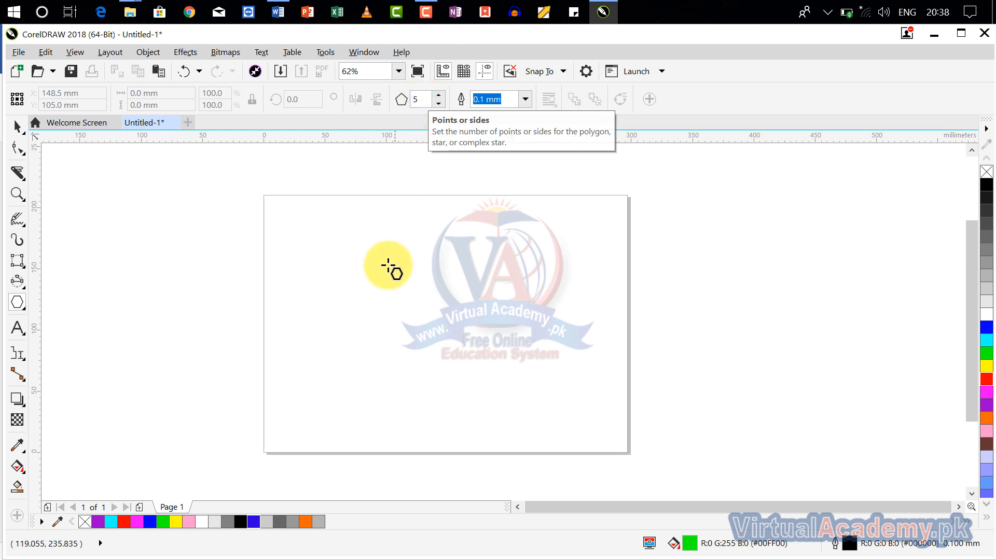
drag(328, 249, 455, 376)
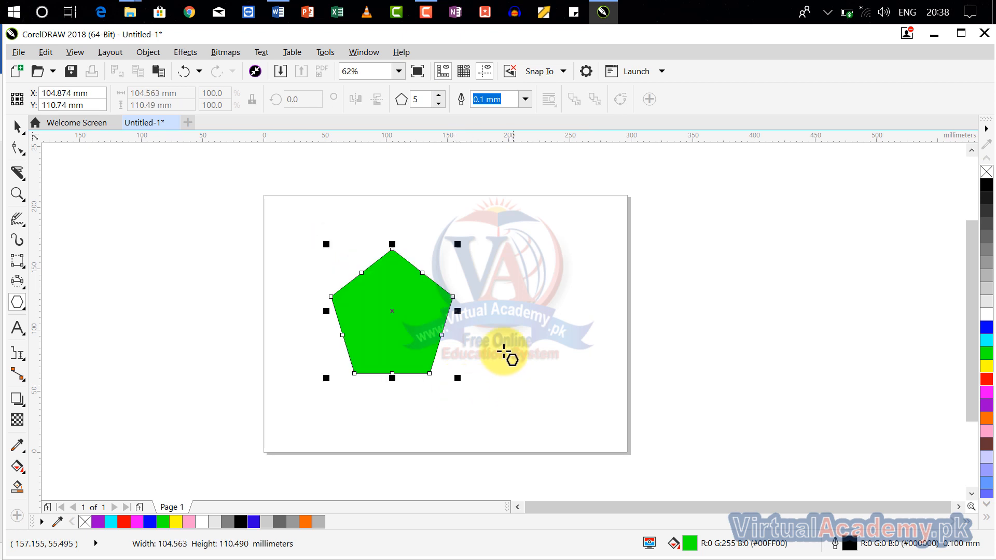
- Set the polygon's number of sides to 9 and draw a five-sided polygon about 139 × 131 mm beside it
click(440, 95)
click(440, 95)
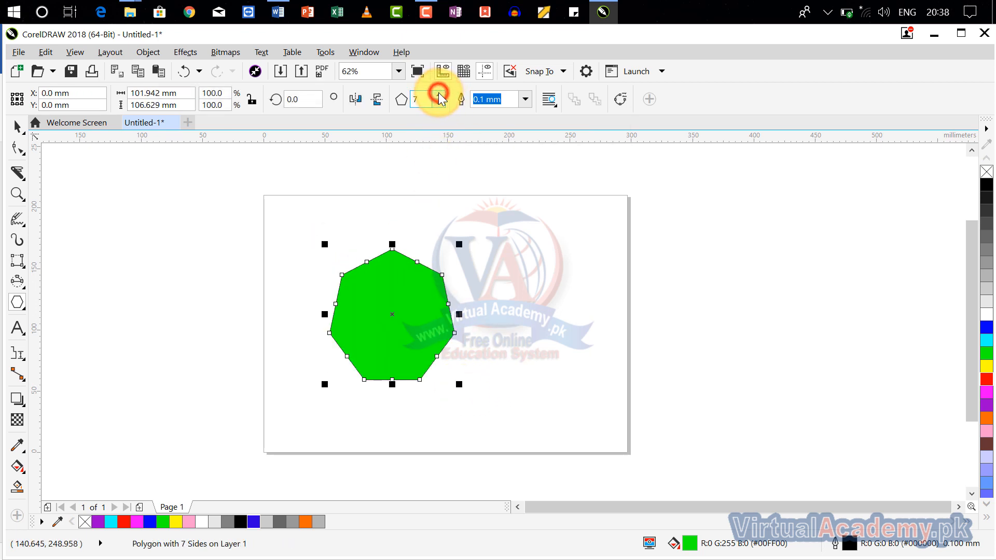
click(440, 95)
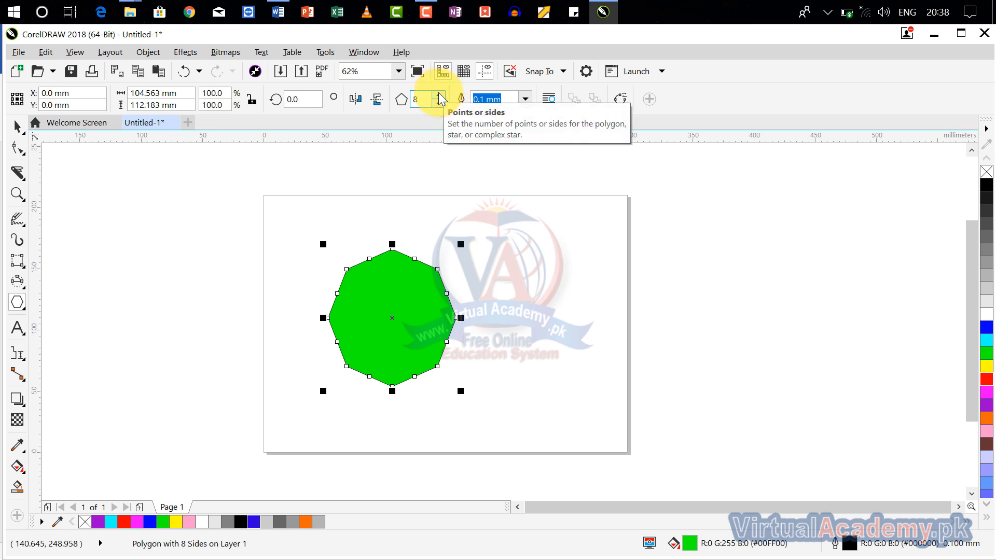
click(440, 95)
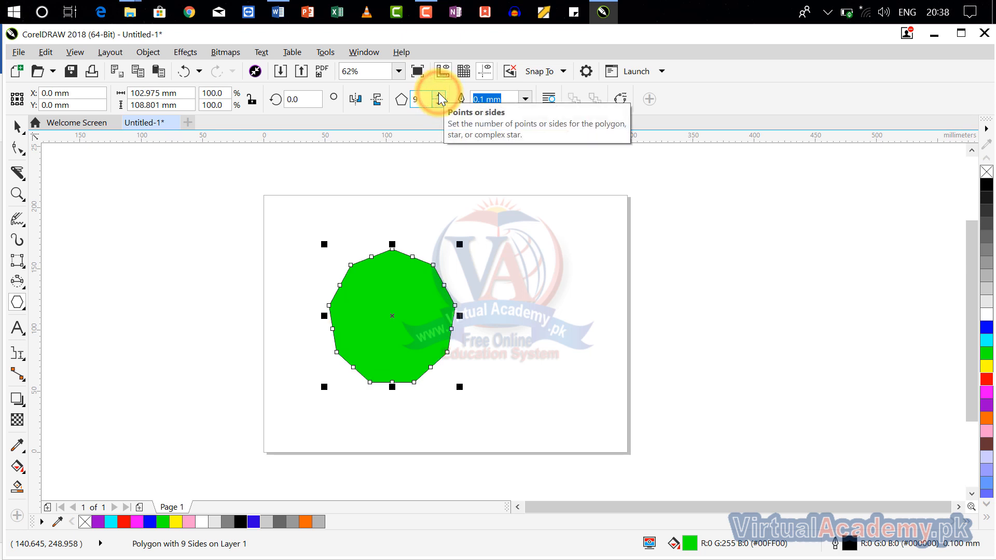
drag(515, 240, 694, 405)
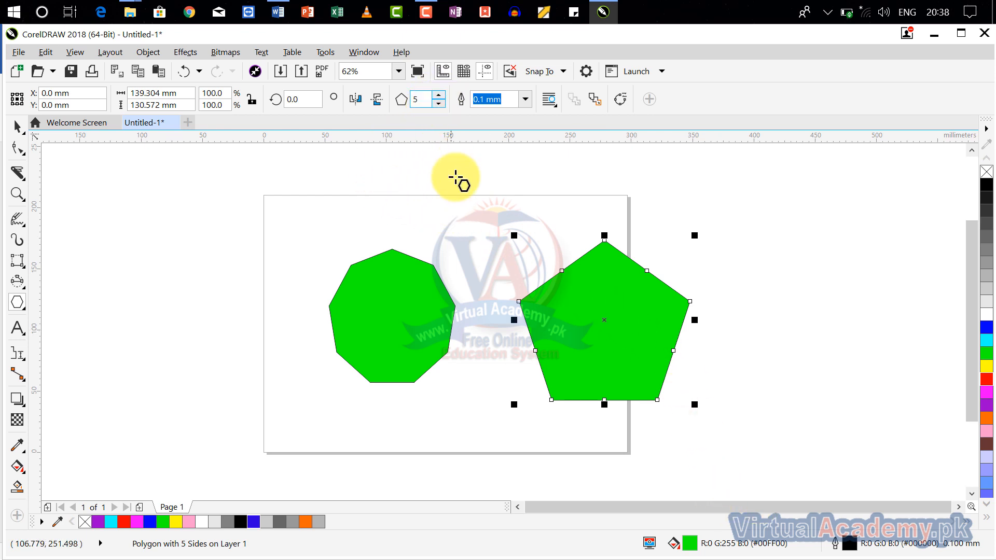
- Set the selected polygon's number of sides to 10 and draw a five-pointed star about 82 × 97 mm over the page's upper-left corner
click(439, 95)
click(438, 95)
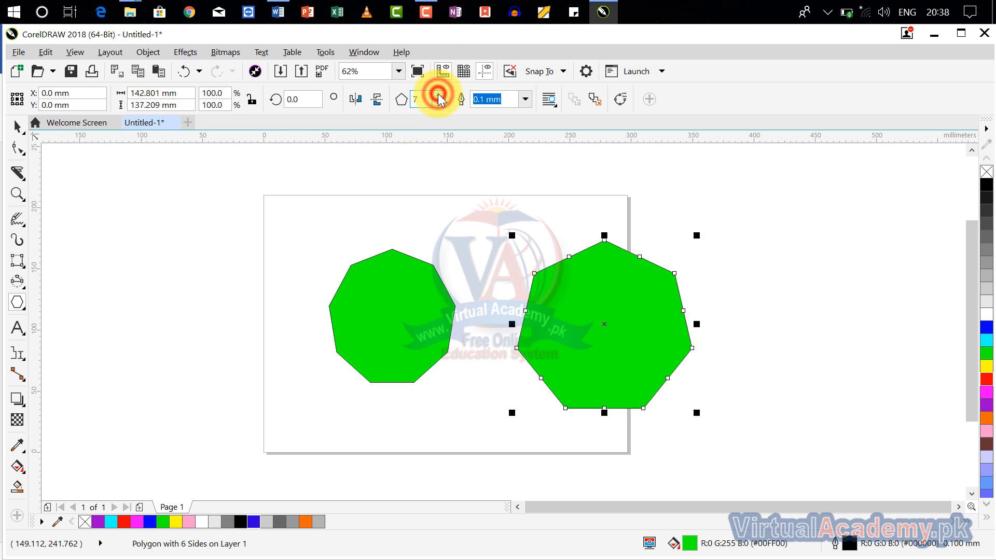
click(438, 95)
click(19, 313)
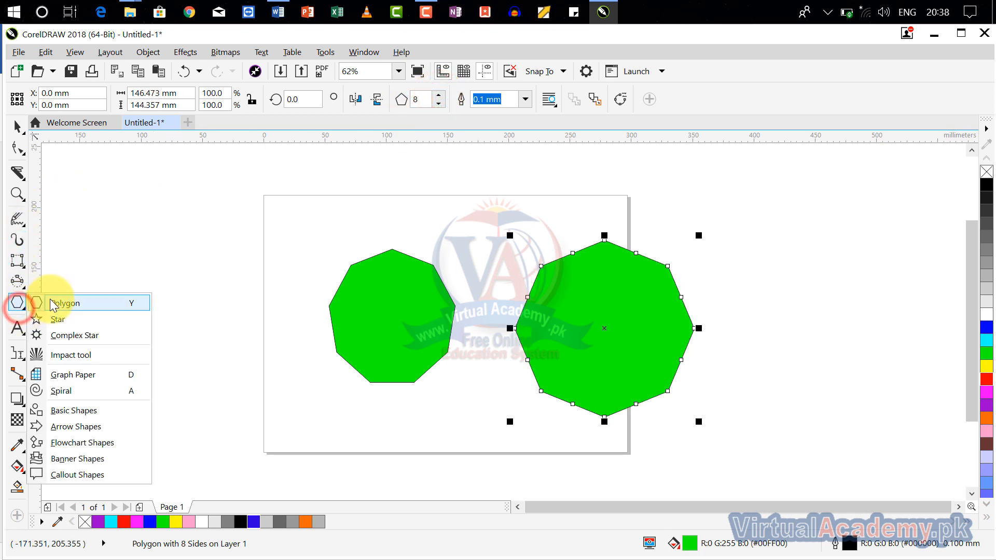
click(77, 315)
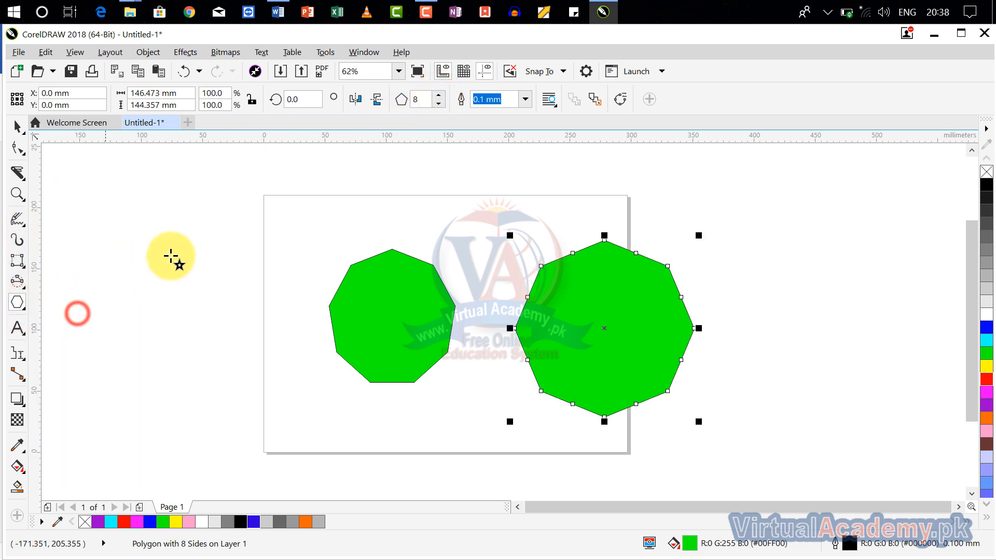
click(439, 96)
drag(231, 197, 342, 322)
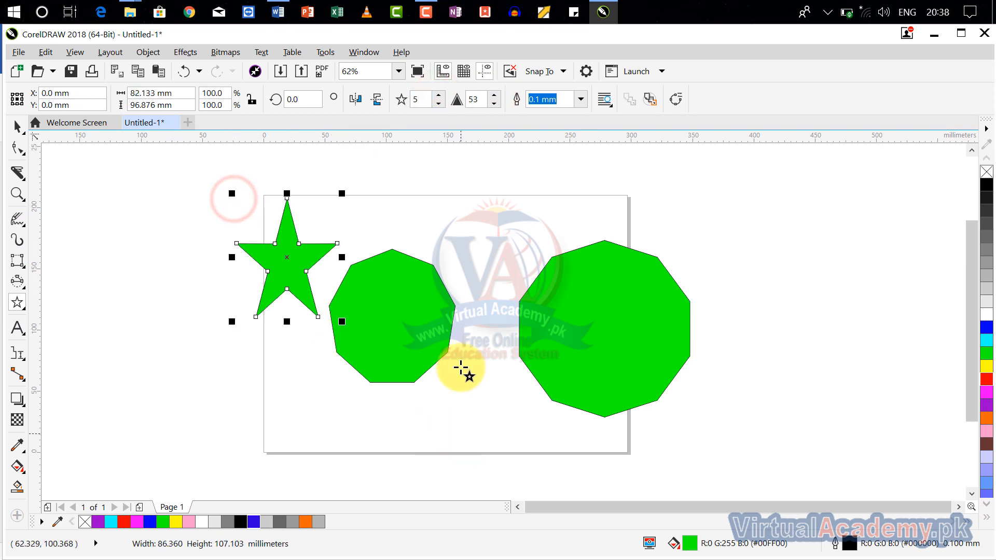
- Deselect the star and draw an 11-sided polygon about 117 × 124 mm left of the page with the Polygon tool
click(19, 303)
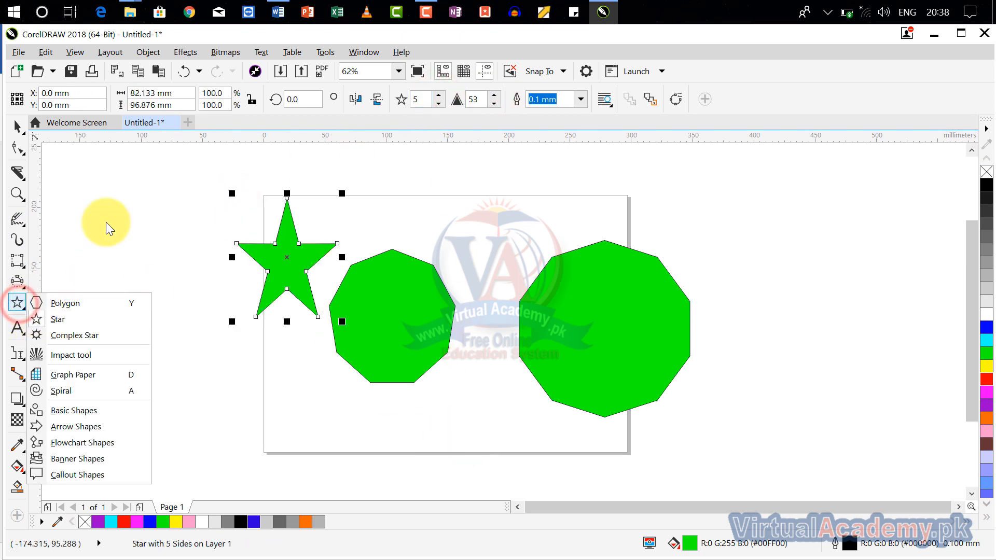
click(107, 222)
click(20, 126)
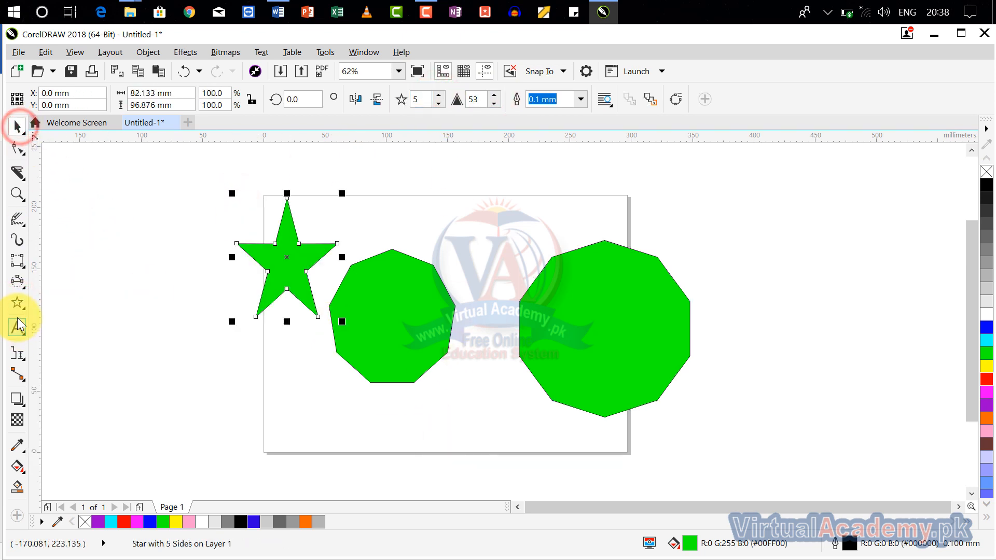
click(71, 282)
click(18, 303)
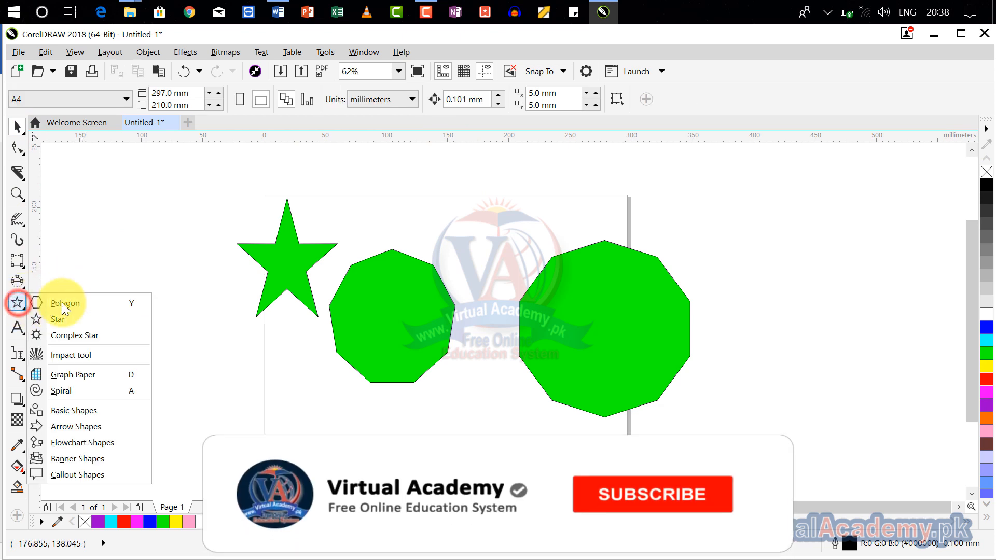
click(96, 310)
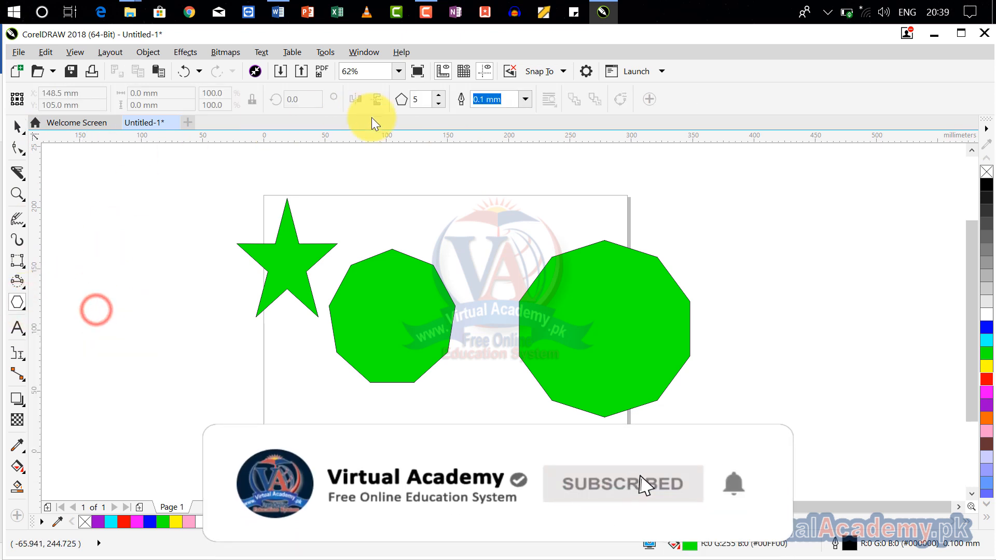
click(438, 96)
click(438, 96)
click(438, 96)
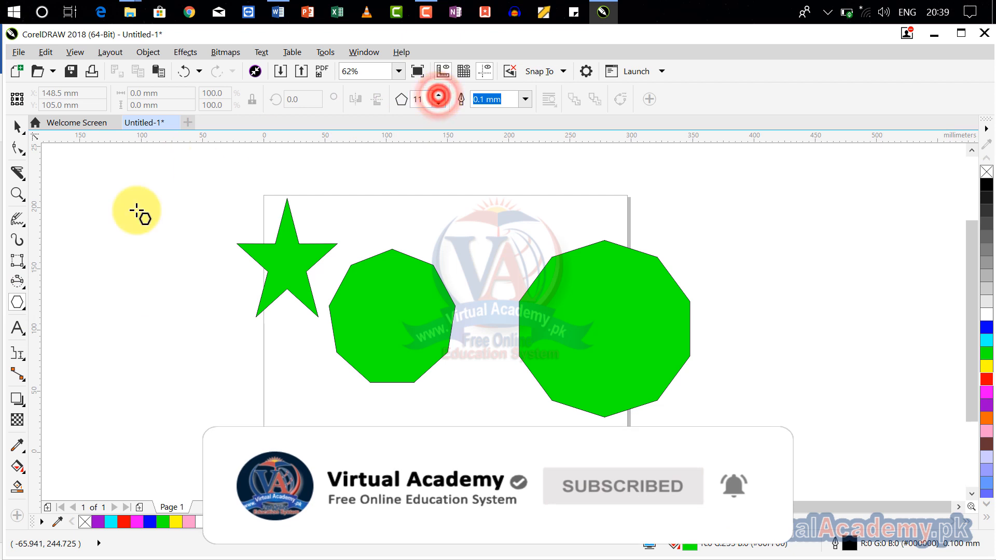
drag(87, 241, 286, 451)
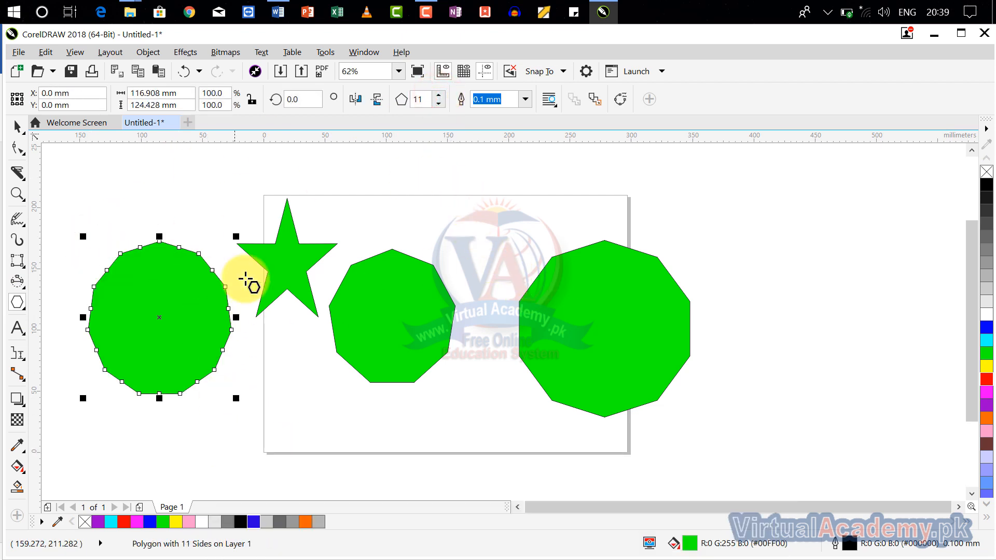
- With the Shape tool, pull one node outward on the 11-sided polygon and one on the nine-sided polygon to form spiked shapes
click(18, 152)
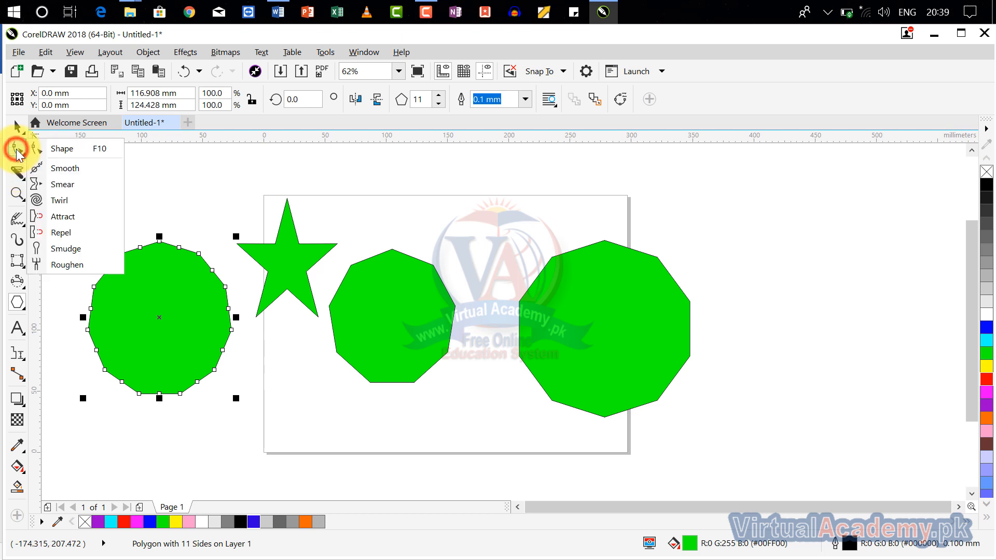
click(54, 151)
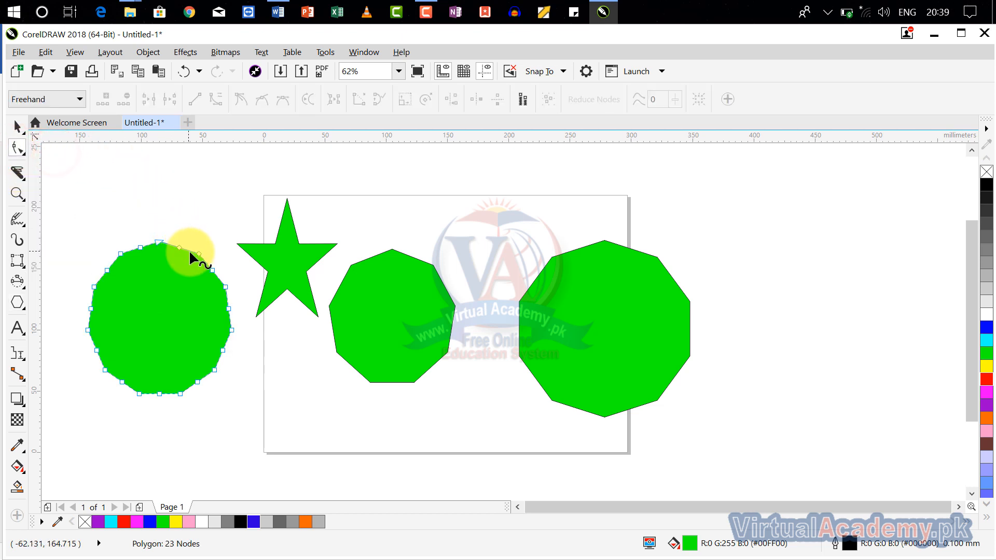
drag(198, 253, 265, 278)
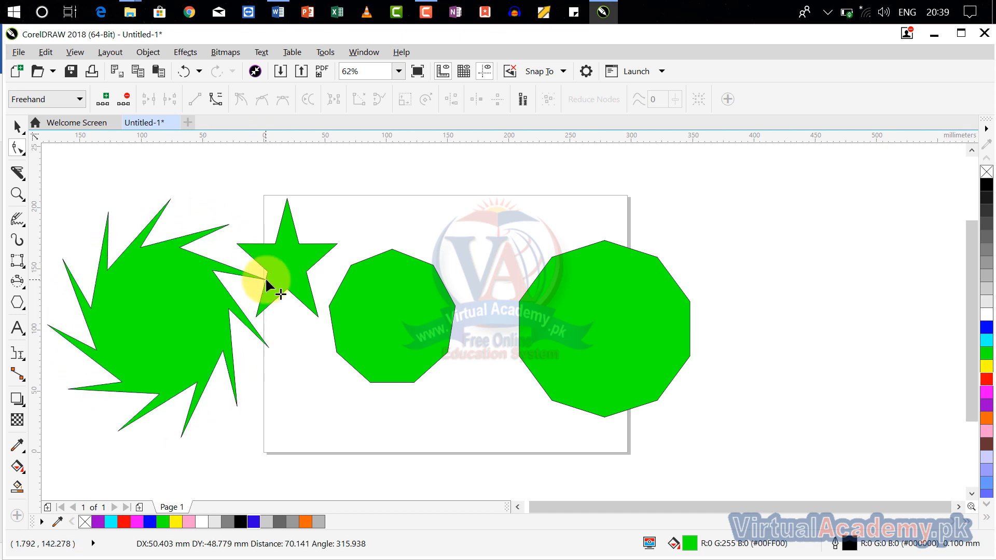
click(377, 288)
drag(412, 256, 434, 239)
- Move a mid-side node of the ten-sided polygon inward about 39 mm to turn it into a ten-pointed star
click(607, 316)
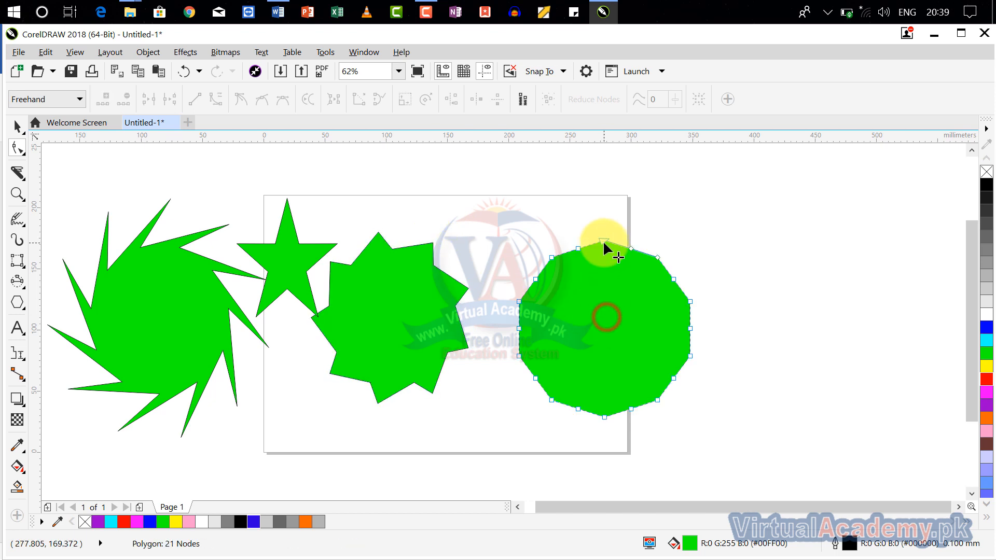
drag(629, 246, 614, 294)
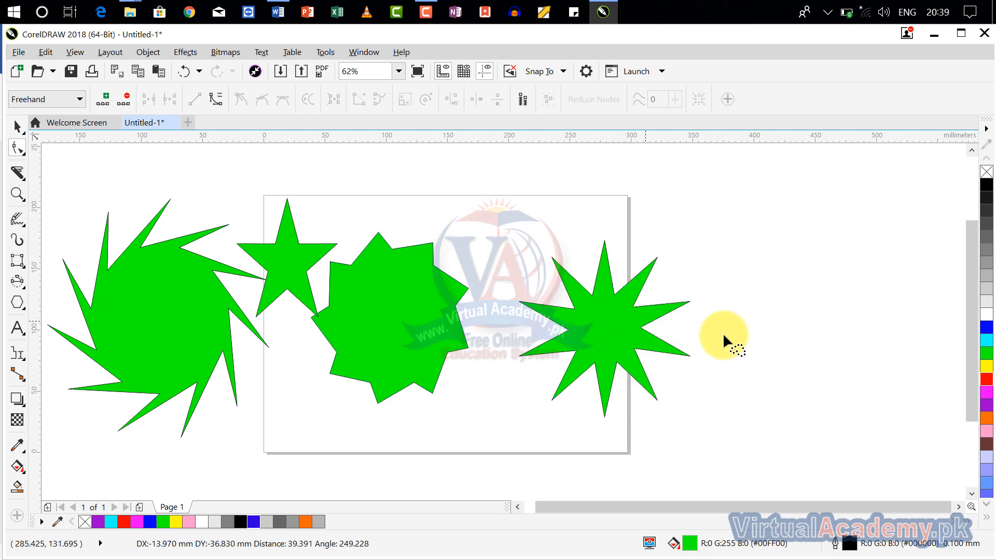
scroll(613, 315, up, 2)
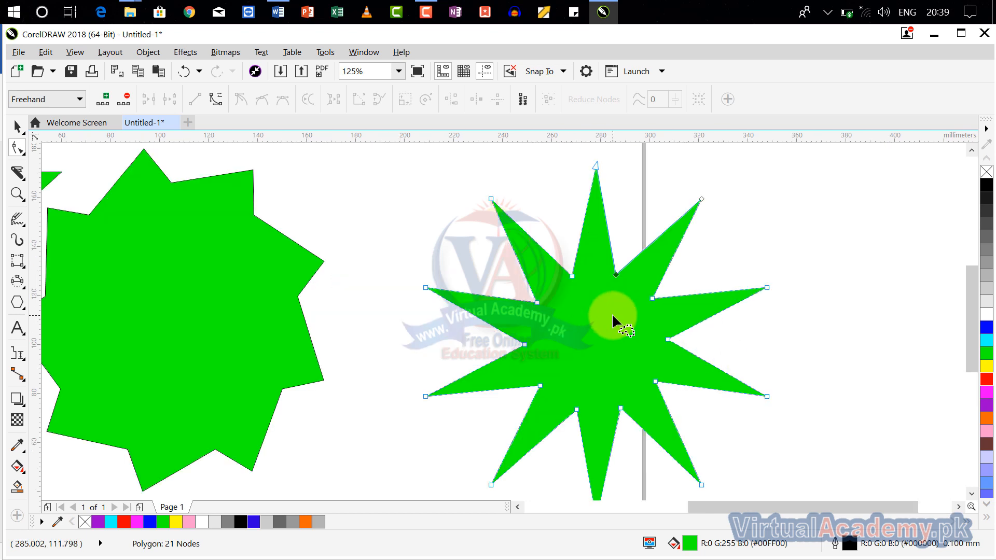
drag(585, 320, 589, 293)
scroll(617, 289, down, 4)
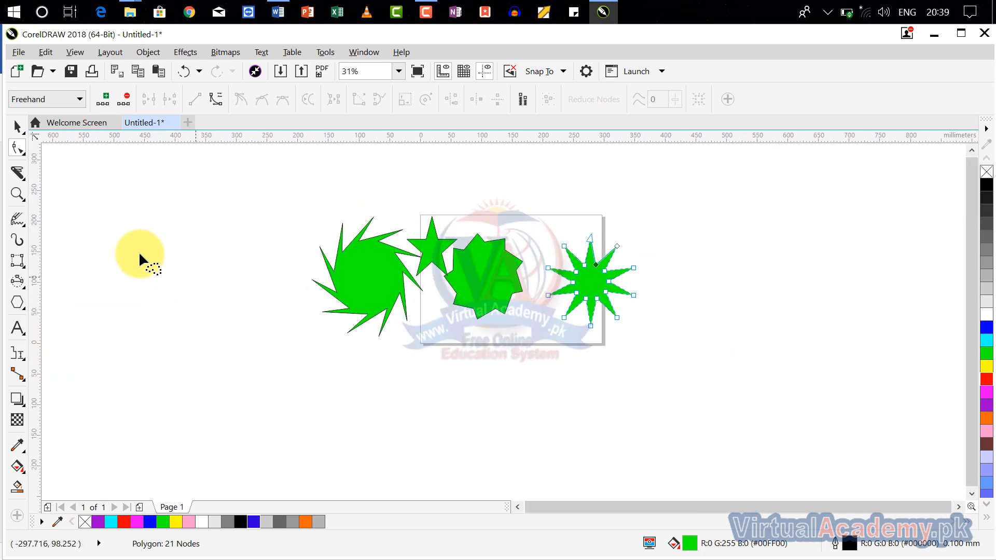
- Draw a large polygon in the empty area left of the other shapes and set its number of sides to 5
click(18, 302)
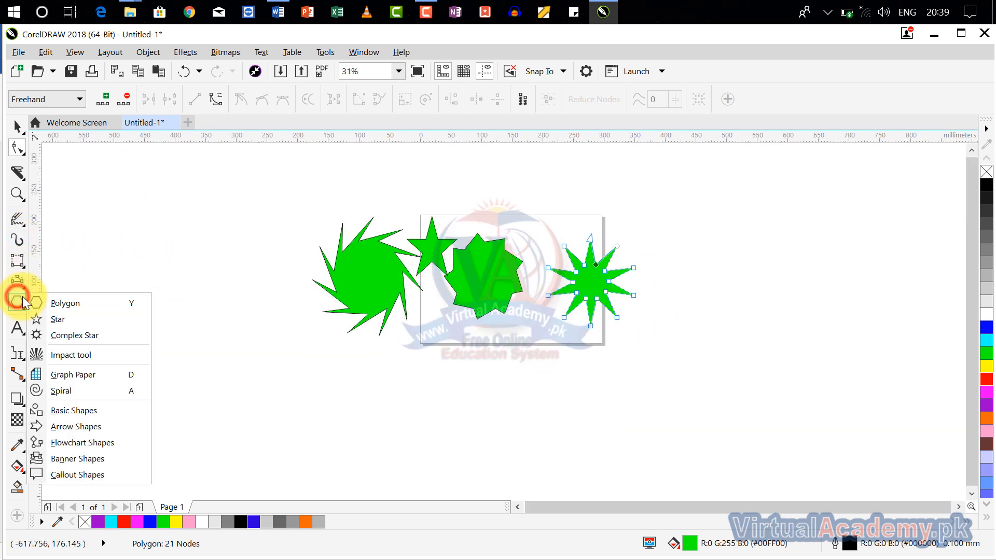
click(62, 297)
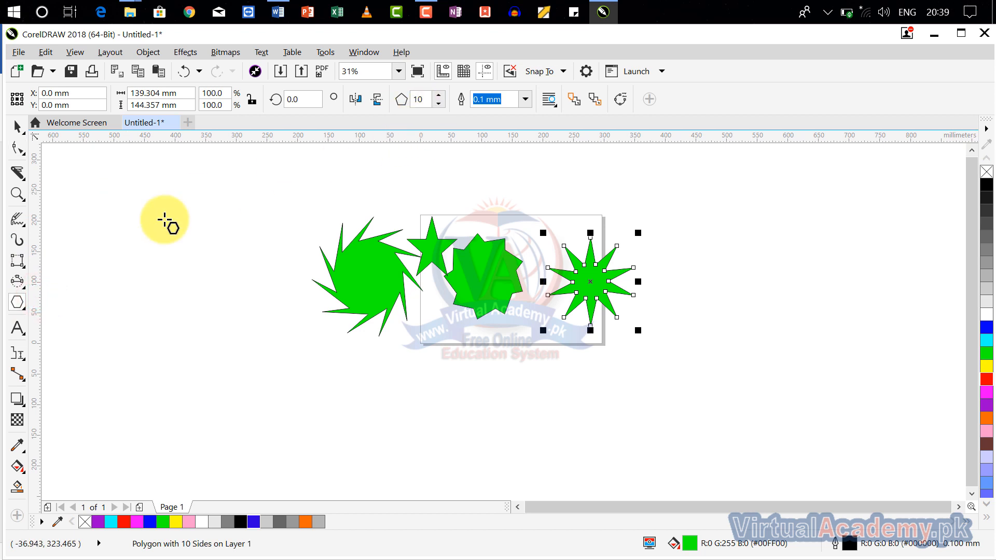
drag(112, 241, 270, 397)
click(439, 95)
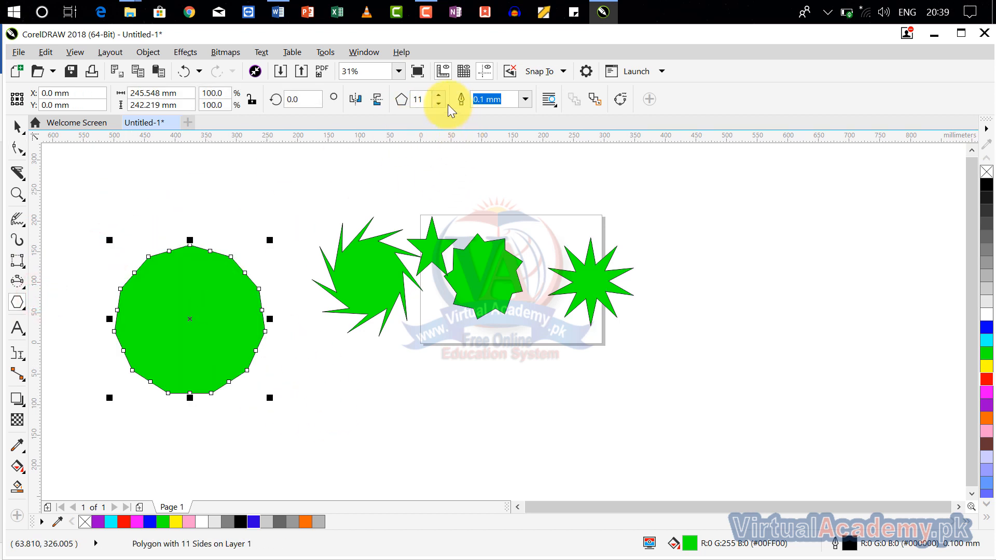
click(439, 104)
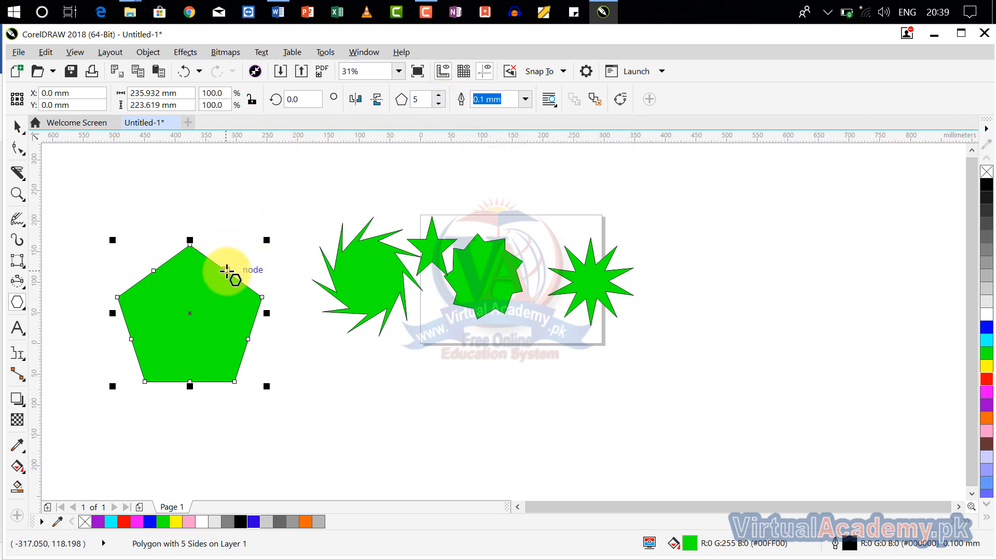
- Reshape the large pentagon into a five-pointed star with the Shape tool, moving its mid-side nodes outward and its corner nodes about 47 mm inward
drag(227, 270, 233, 260)
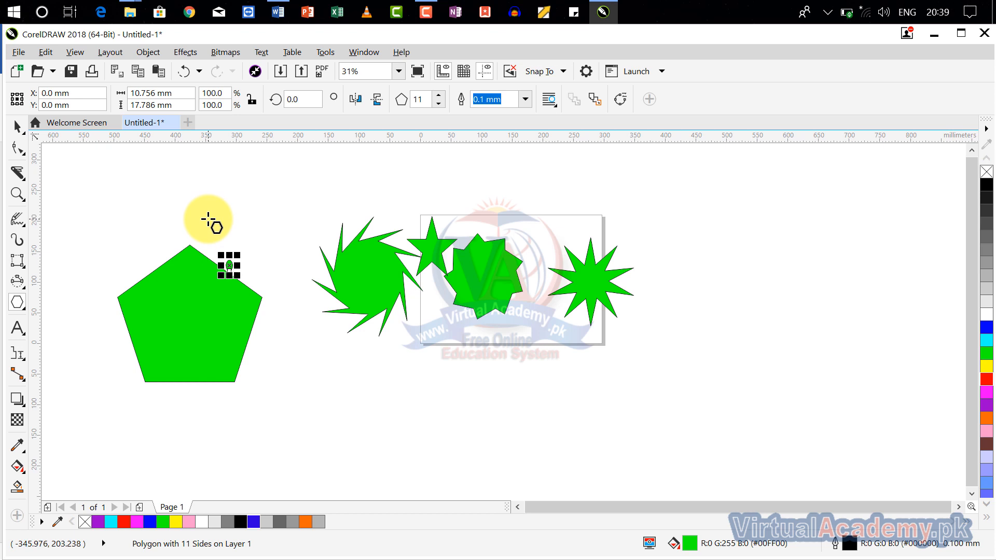
key(Delete)
click(23, 149)
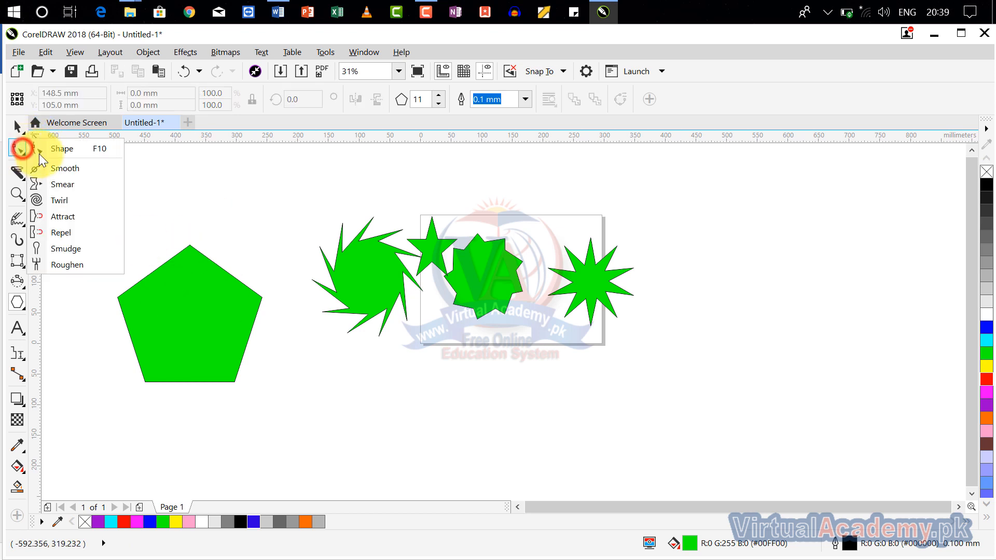
click(197, 294)
drag(226, 270, 280, 216)
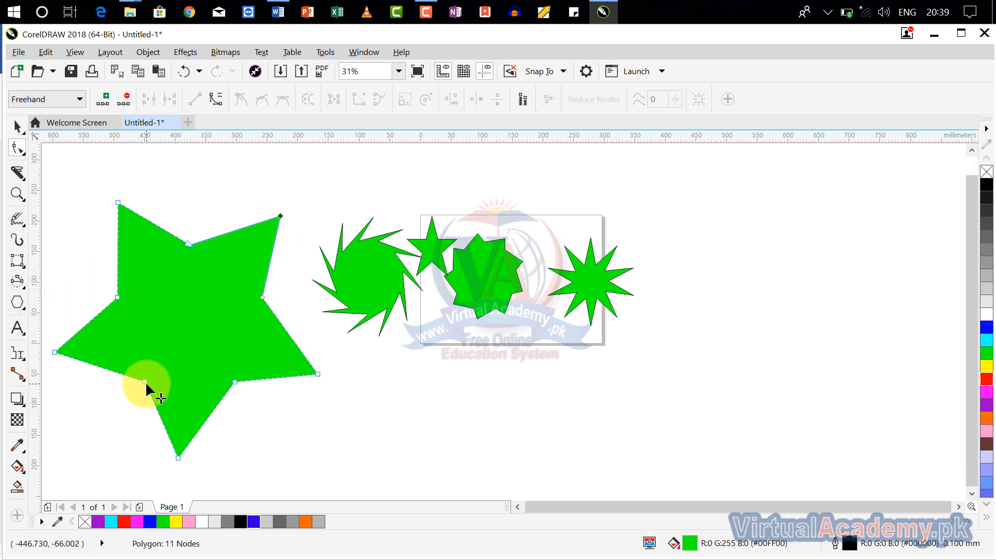
drag(146, 382, 160, 357)
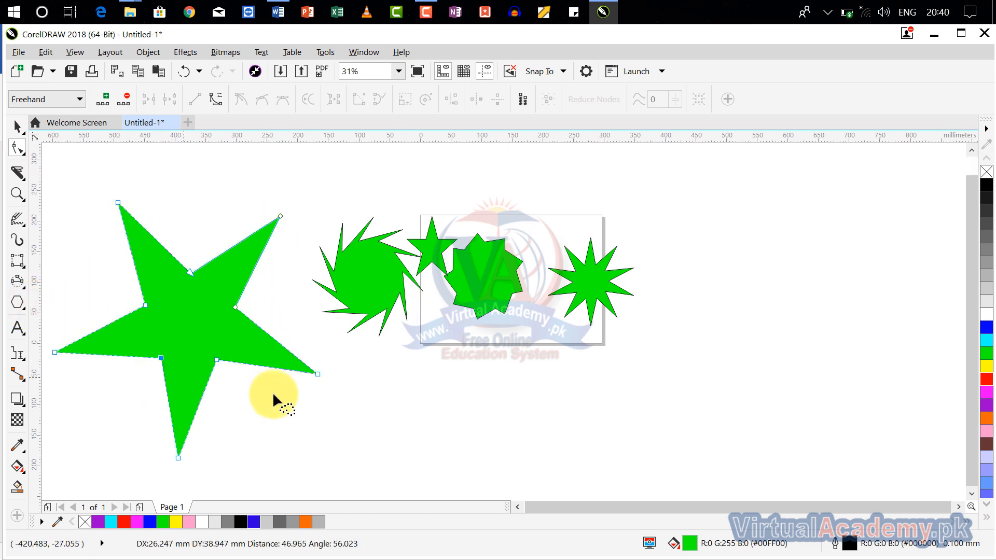
- Try a 1.5 mm outline on the large star-shaped polygon and set its outline width to 4.0 mm
click(20, 306)
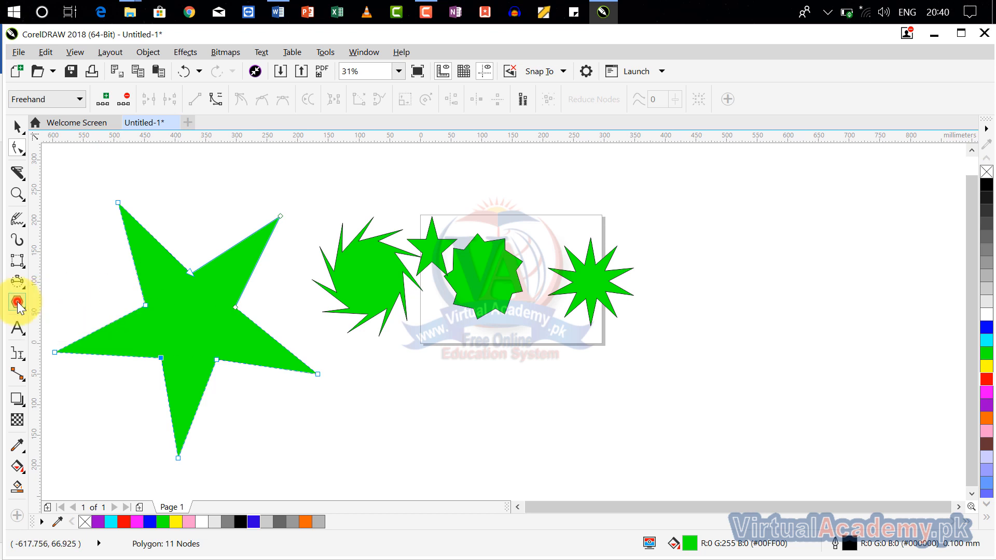
click(61, 306)
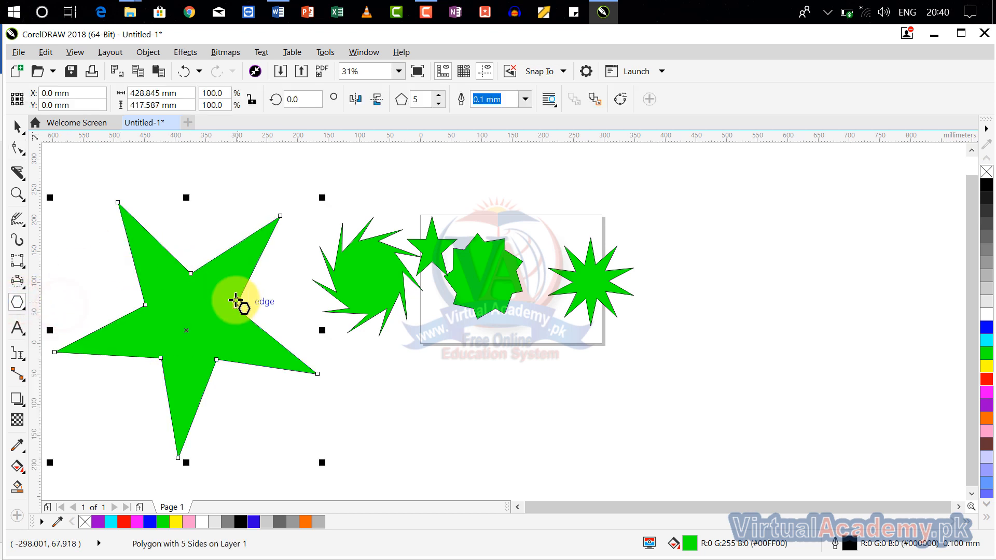
click(526, 100)
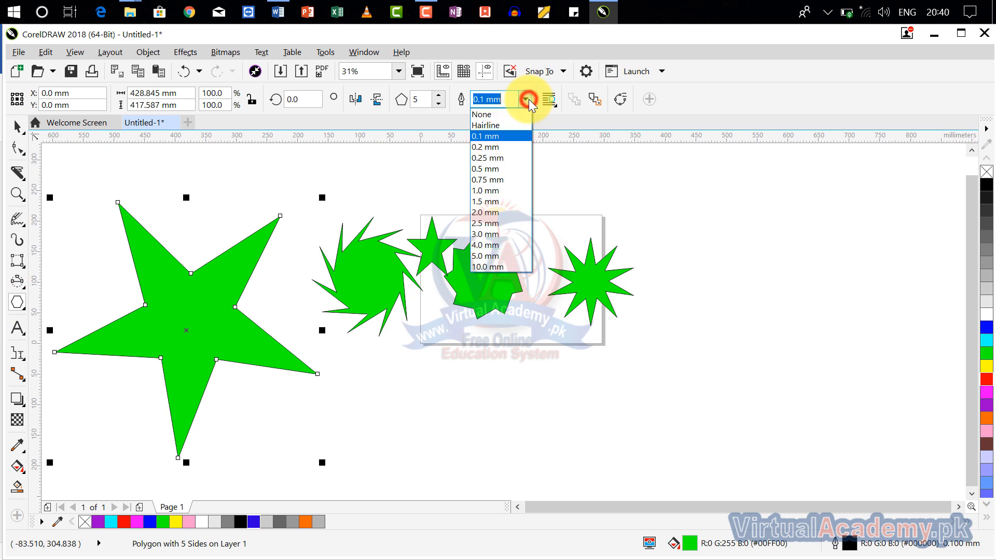
click(501, 202)
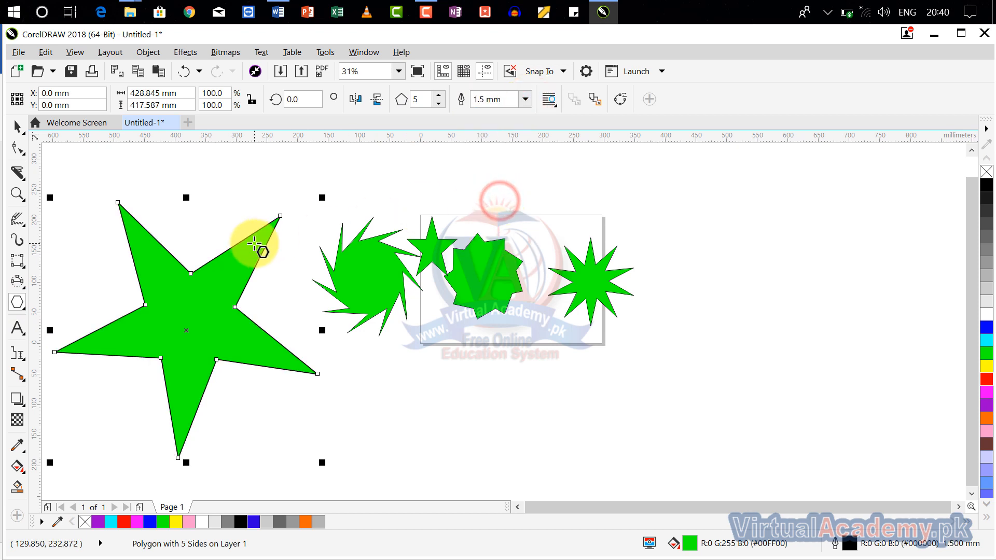
click(520, 99)
click(485, 236)
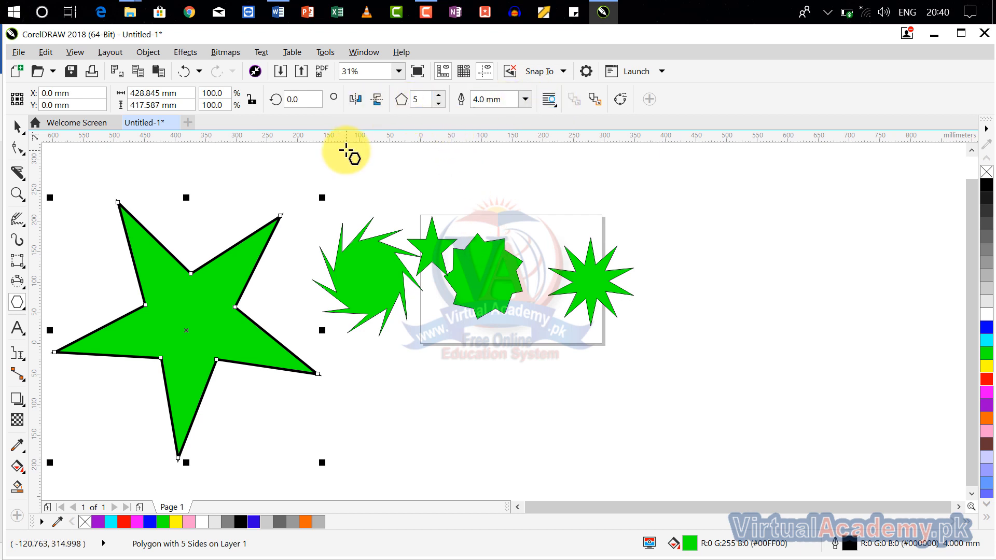
- Rotate the large star-shaped polygon by 45 degrees
click(294, 98)
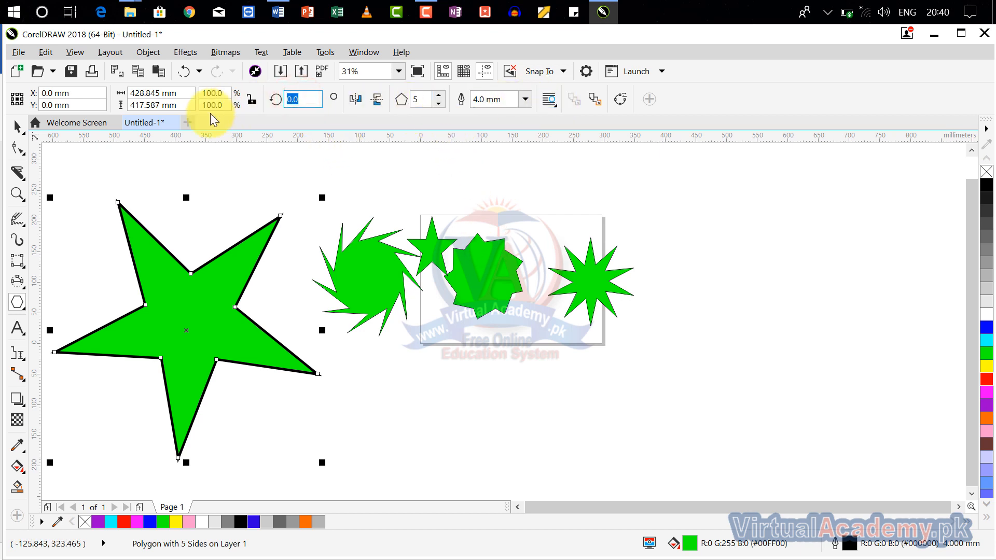
text(45)
key(Return)
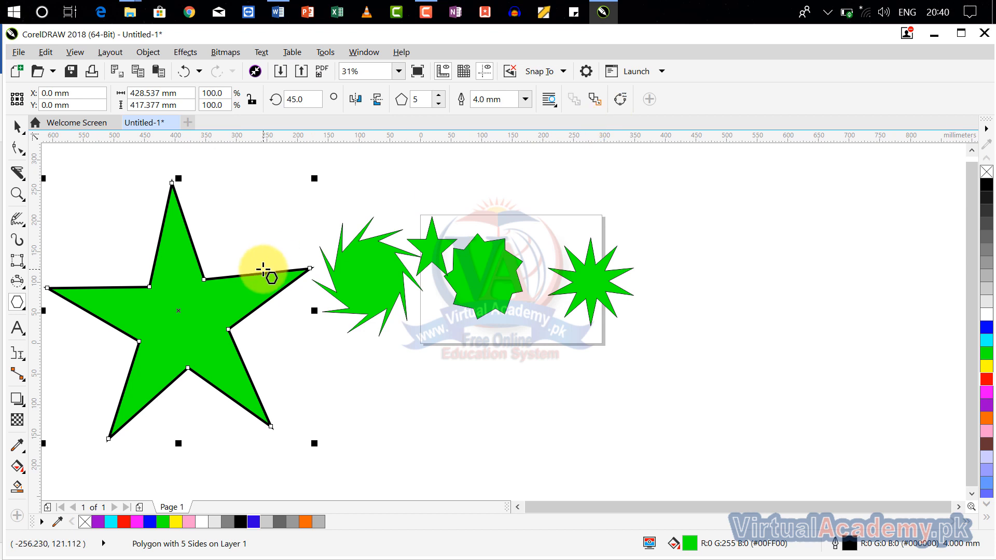
- Select all the shapes in the drawing and delete them
key(ctrl+a)
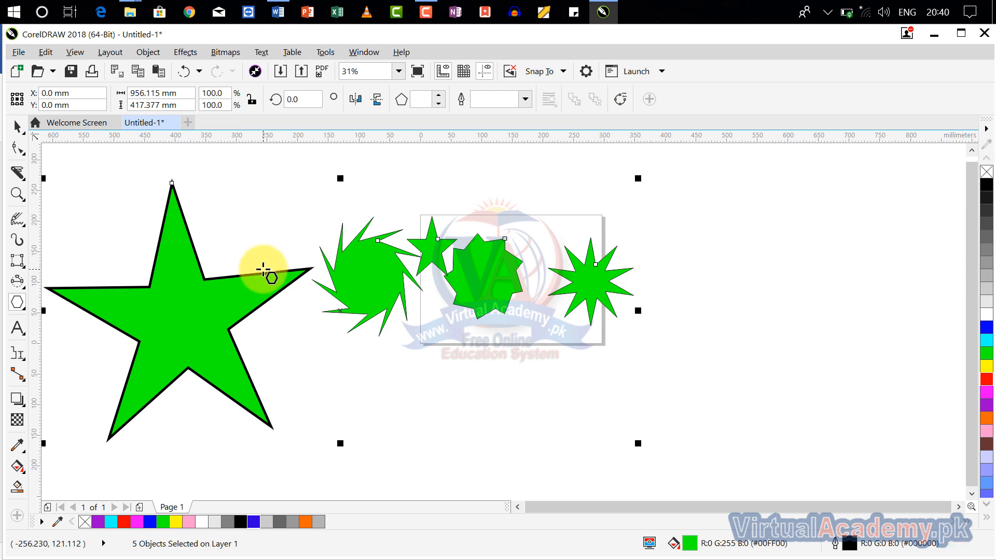
key(Delete)
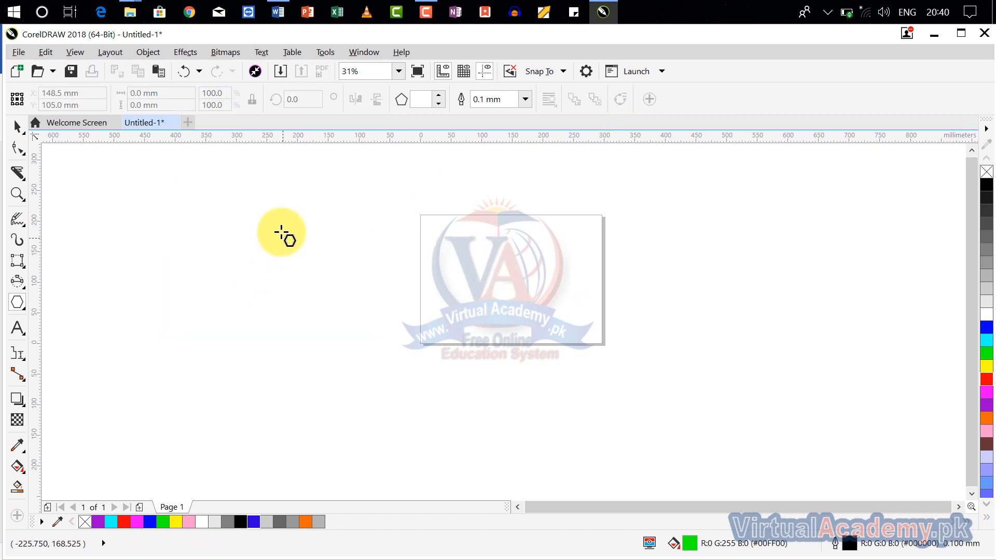
- Draw a five-pointed star about 139 mm wide and 129 mm high on the page with the Star tool
click(19, 303)
click(58, 319)
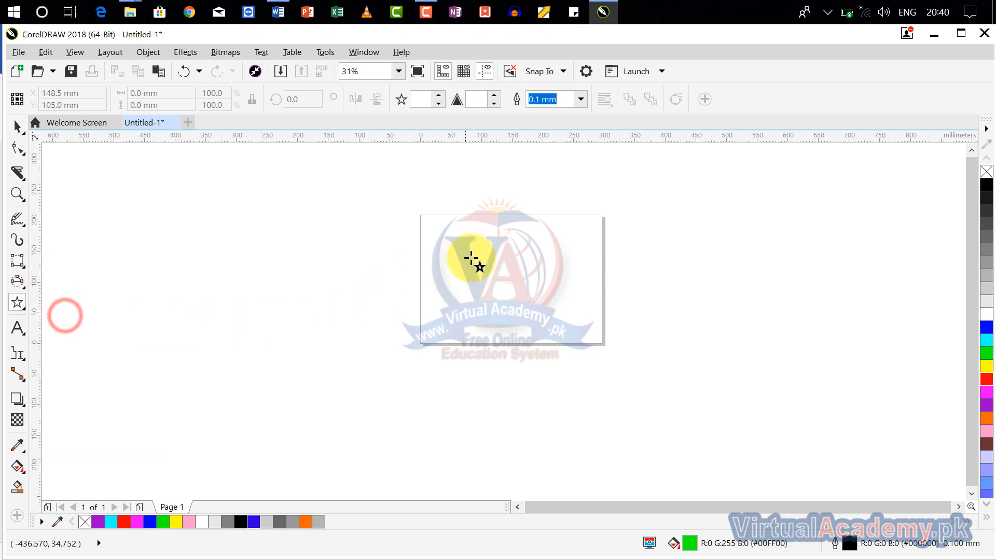
drag(474, 239, 564, 320)
scroll(529, 292, up, 2)
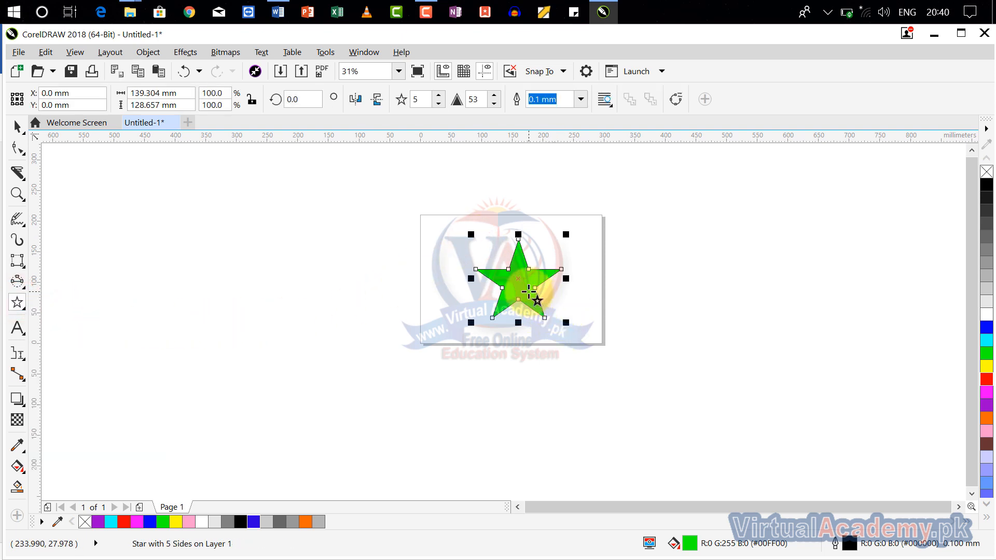
scroll(482, 311, up, 2)
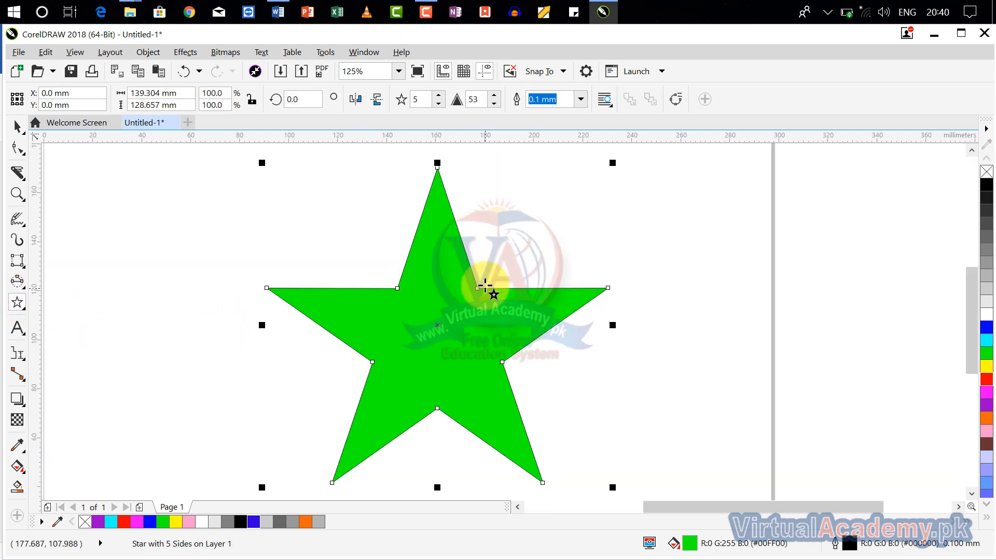
- Reshape the star with the Shape tool, moving its inner nodes toward the centre and then outward to make wider points
click(18, 148)
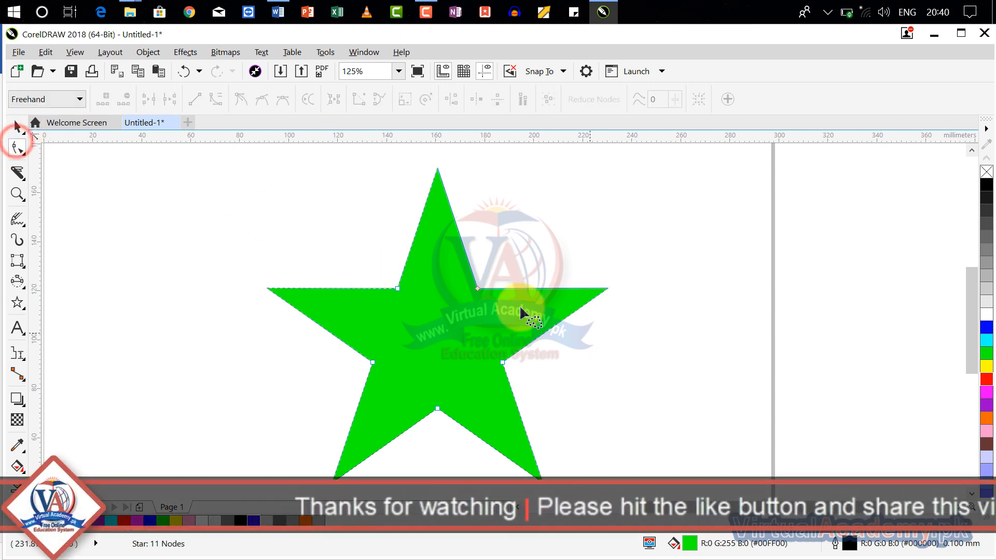
drag(473, 284, 488, 378)
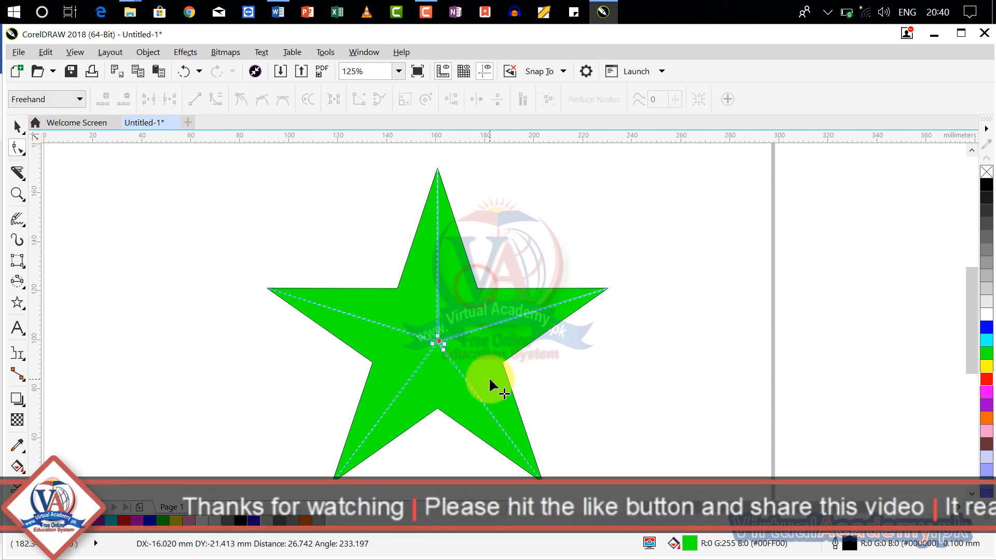
drag(496, 341, 497, 341)
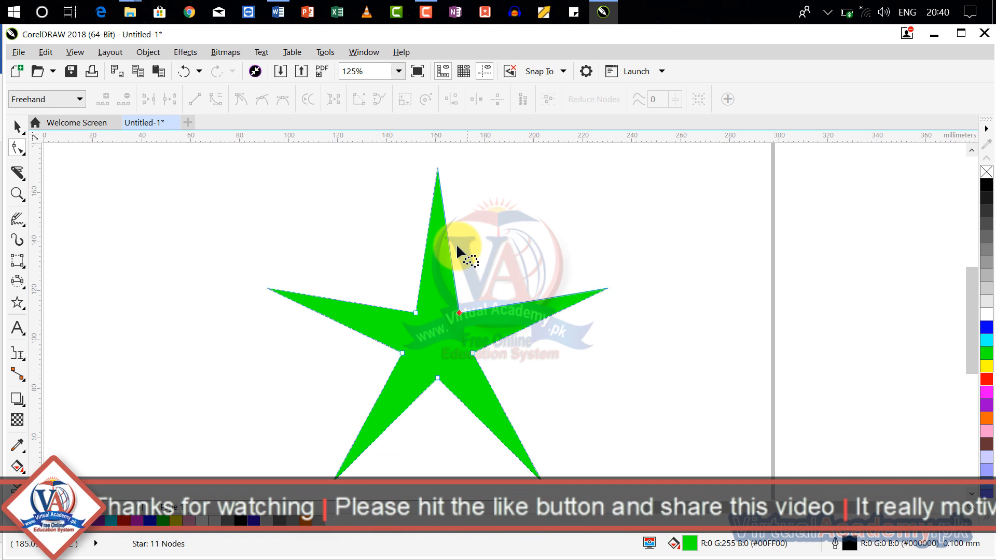
click(437, 182)
drag(460, 312, 457, 237)
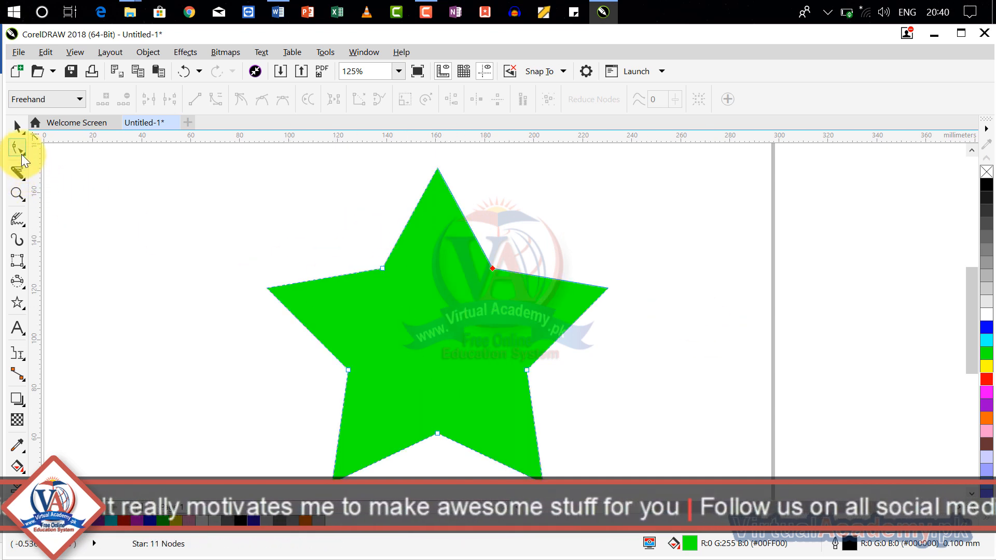
- Set the star to 6 points with a sharpness of 60
click(19, 310)
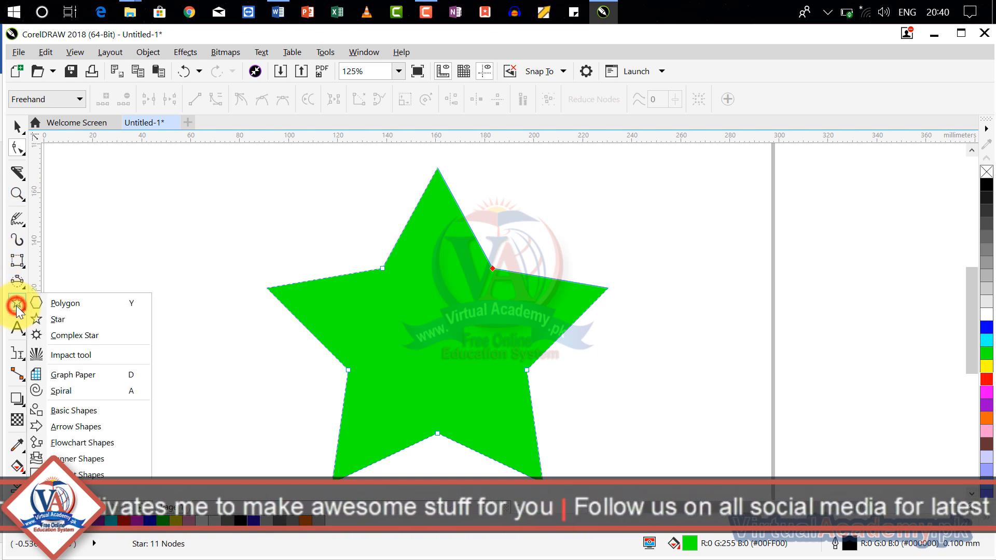
click(72, 316)
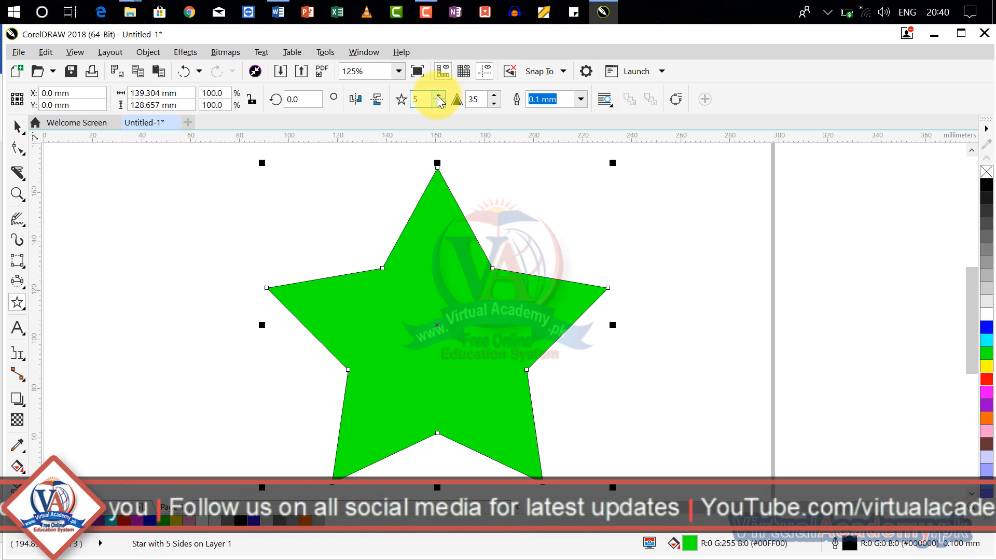
drag(438, 96, 439, 103)
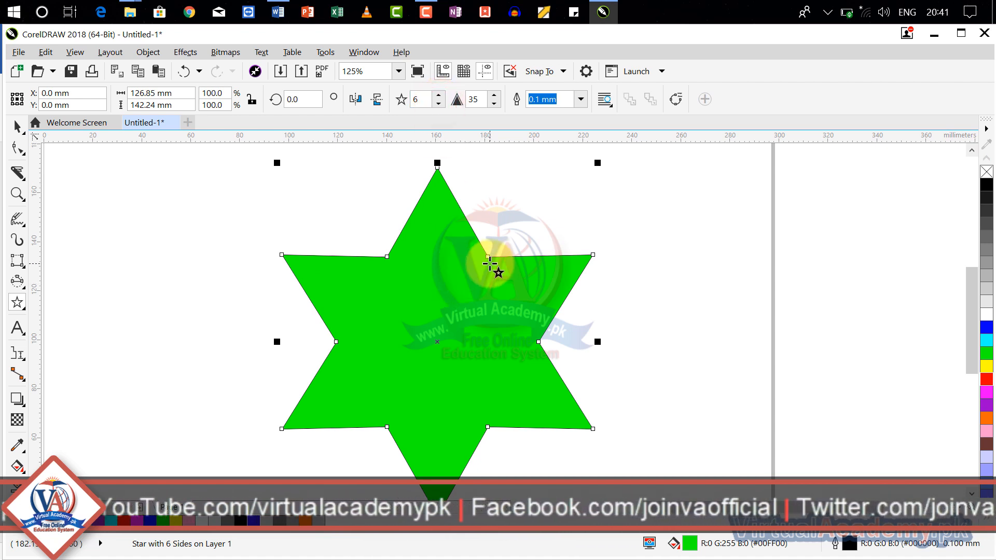
drag(495, 98, 496, 98)
- Set the six-pointed star's outline width to 3.0 mm
click(581, 98)
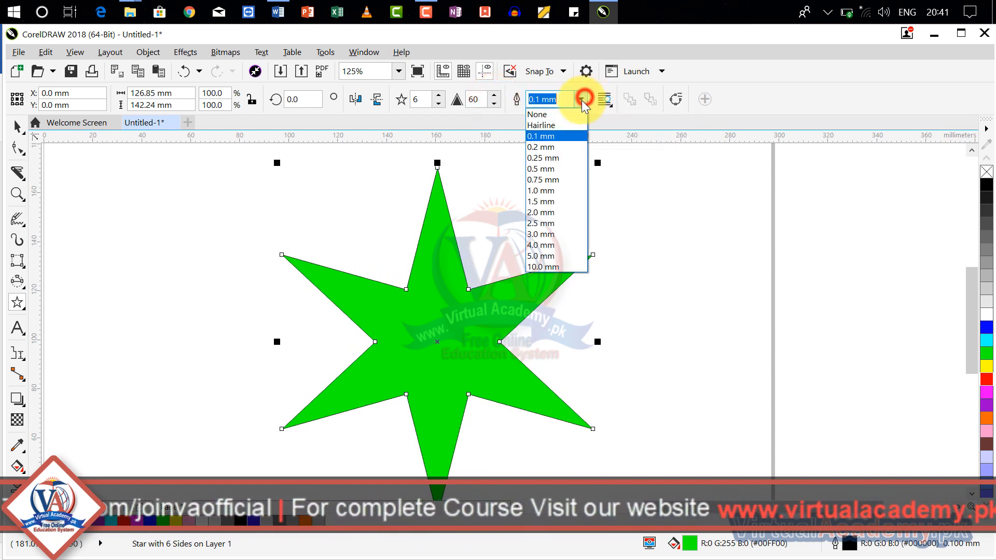
click(558, 236)
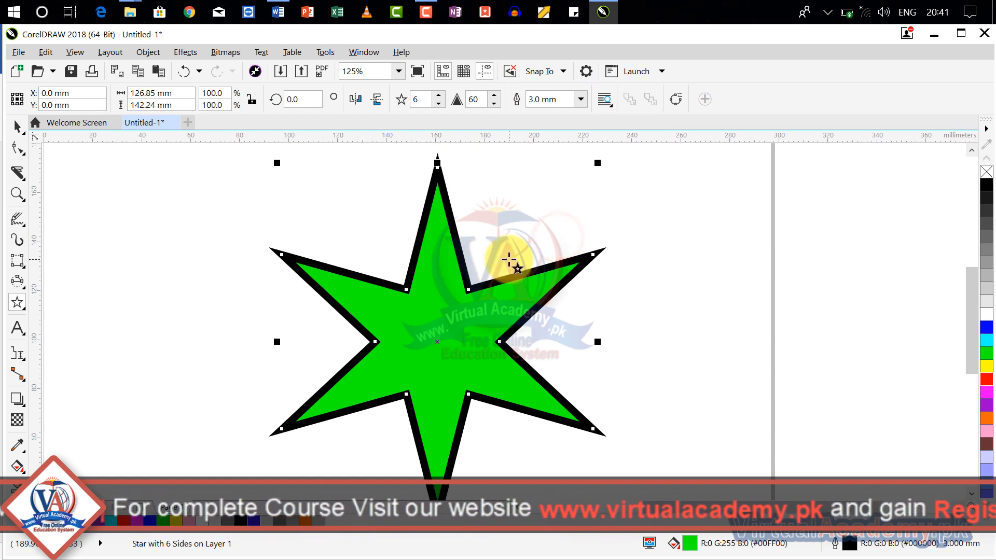
click(304, 99)
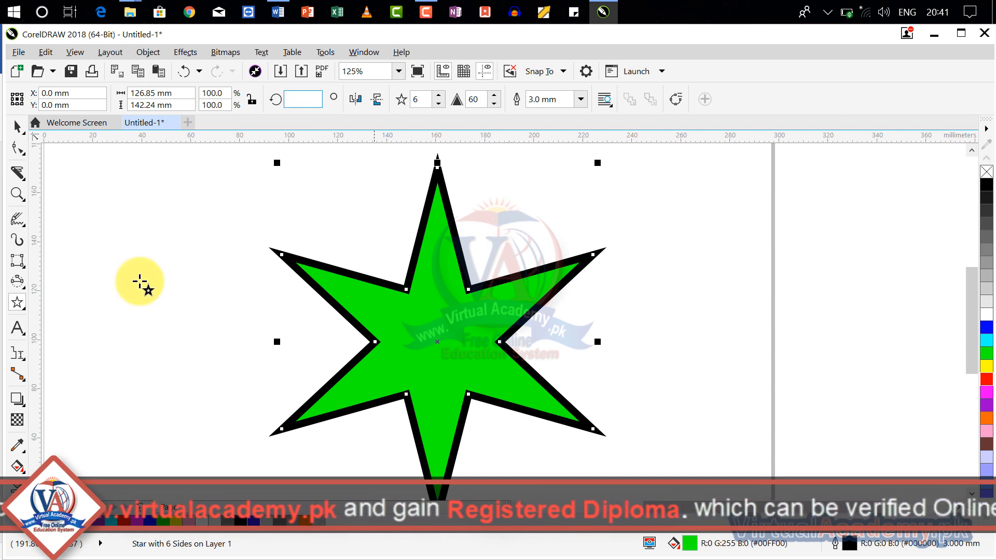
- Select the six-pointed star and delete it
click(17, 127)
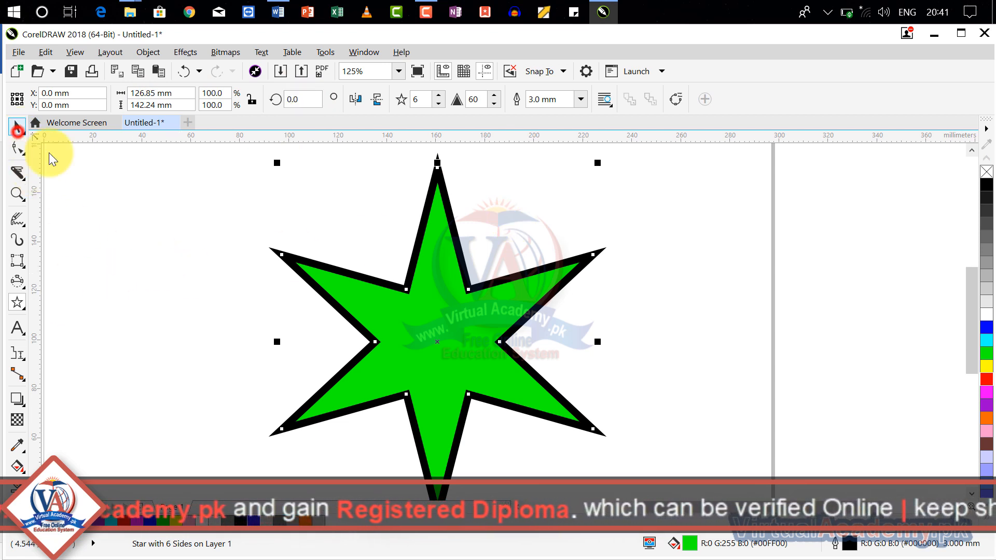
click(449, 317)
key(Delete)
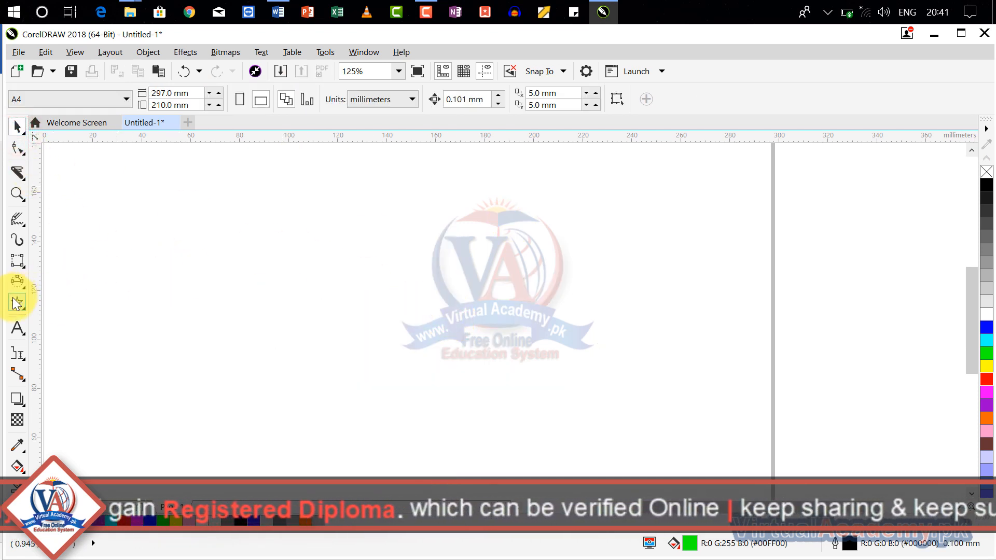
- Draw a nine-pointed complex star about 93 mm wide and 83 mm high on the page
click(17, 303)
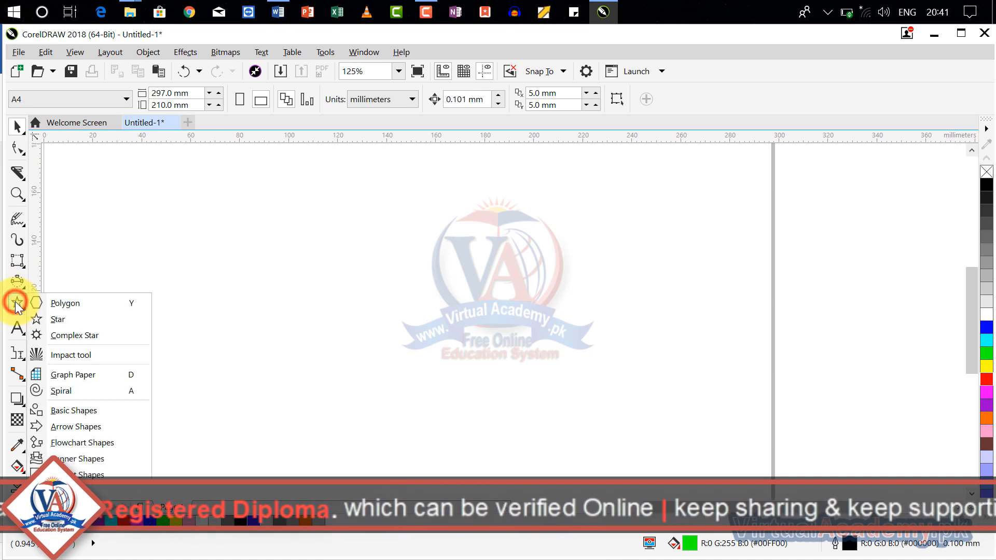
click(89, 335)
drag(297, 235, 530, 444)
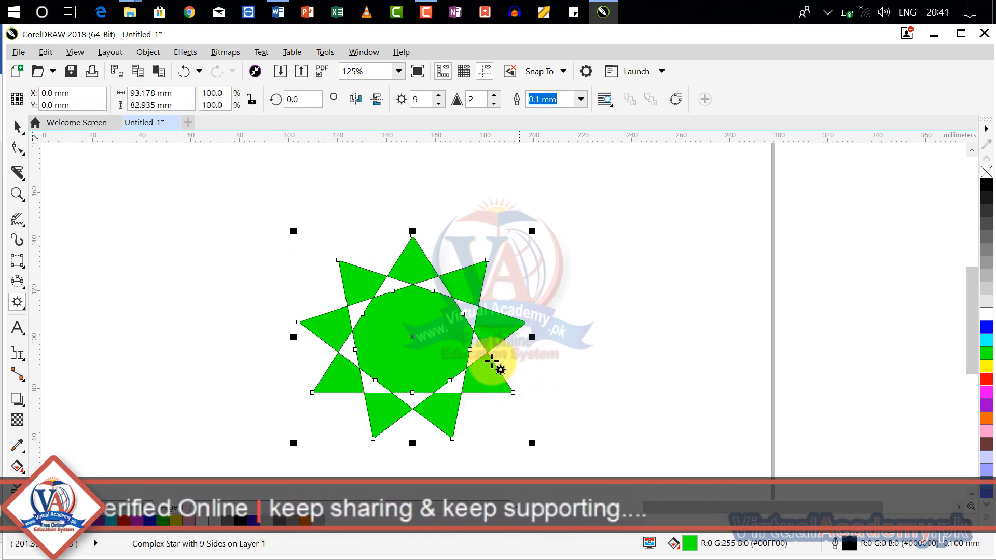
- Try different sharpness values on the complex star, down to 1, and set it to sharpness 3 with 11 points
click(495, 95)
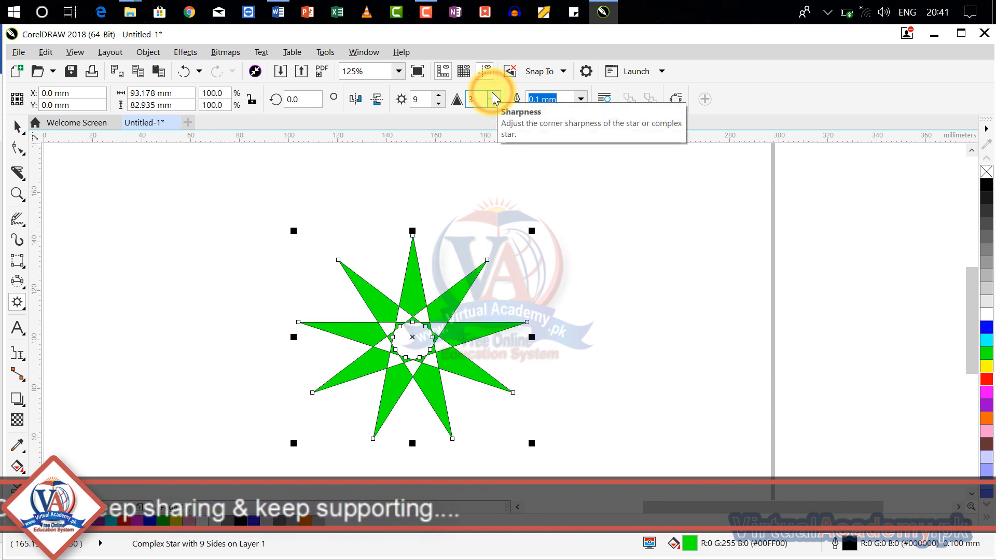
click(494, 103)
click(494, 103)
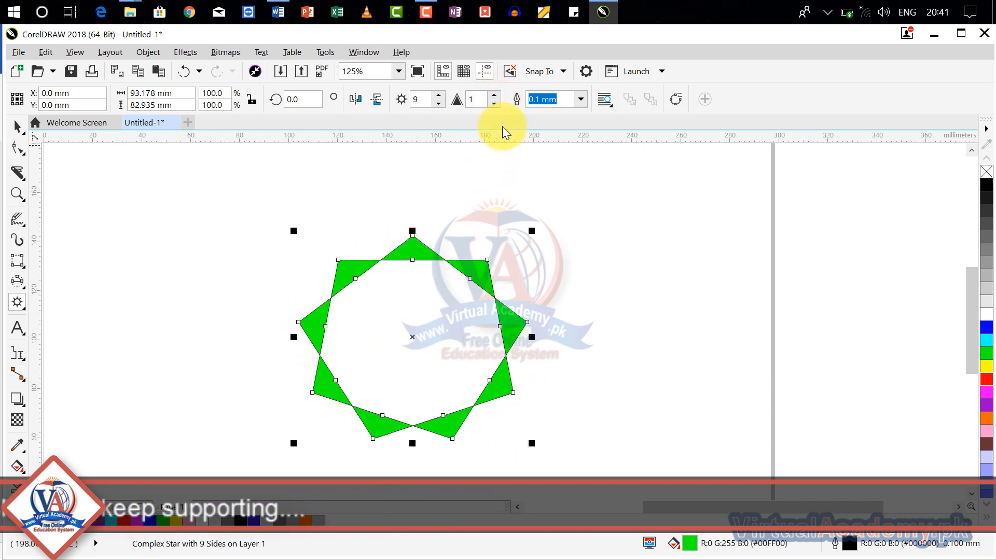
click(496, 96)
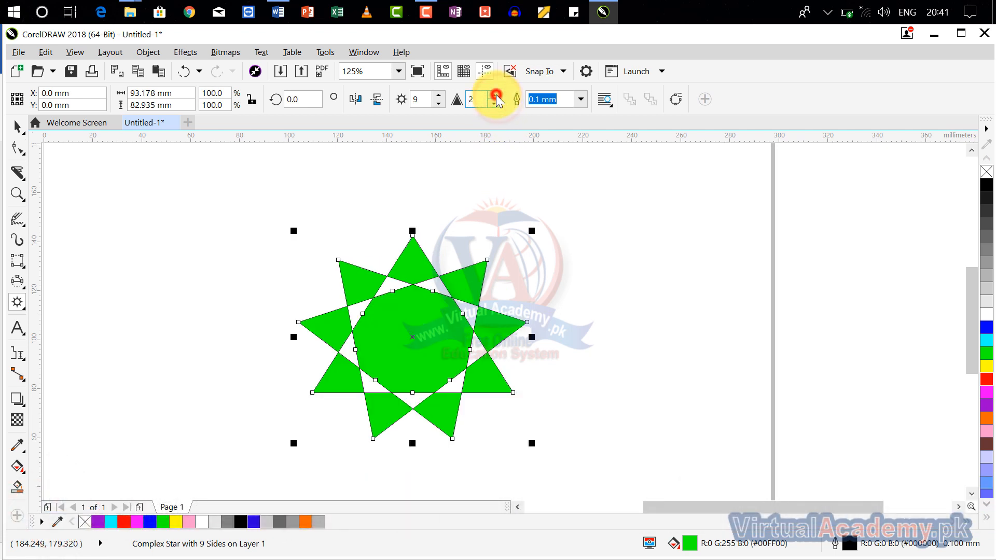
click(496, 96)
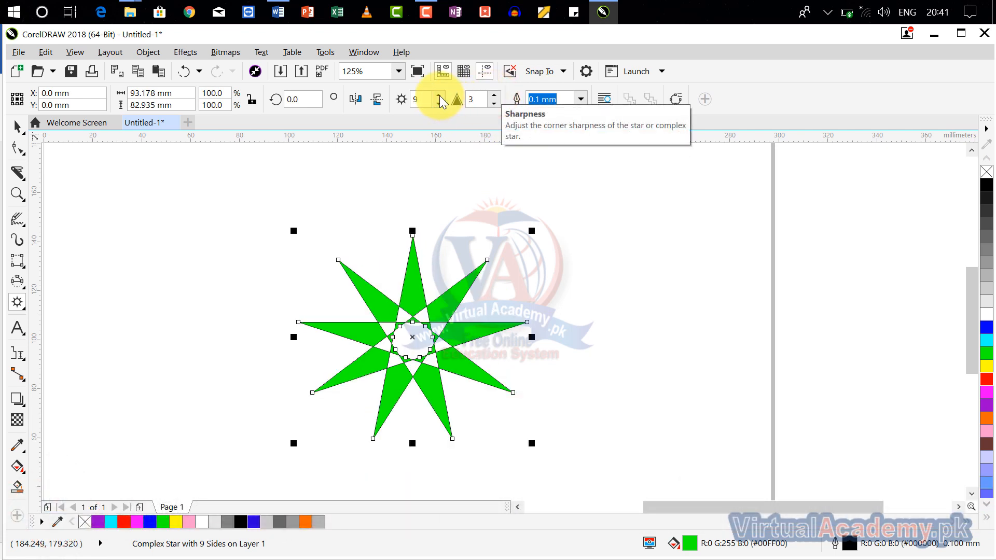
drag(438, 96, 438, 103)
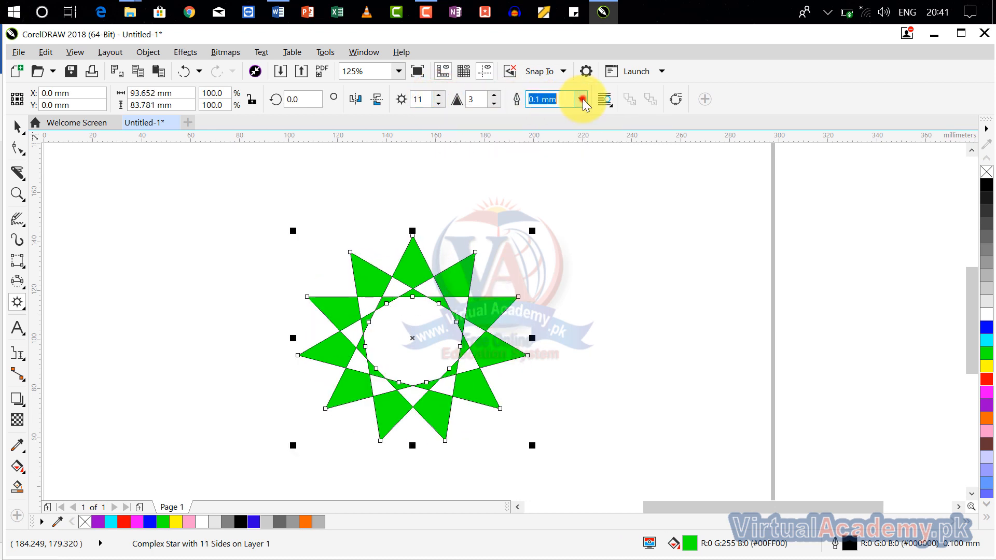
- Try a 2.5 mm outline on the complex star and set its outline width to Hairline
click(583, 99)
click(554, 223)
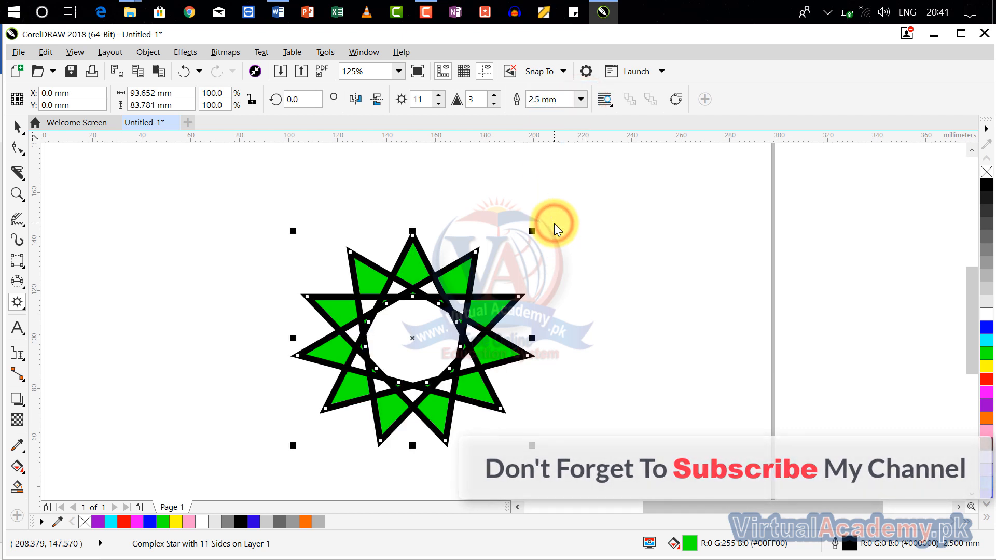
click(579, 100)
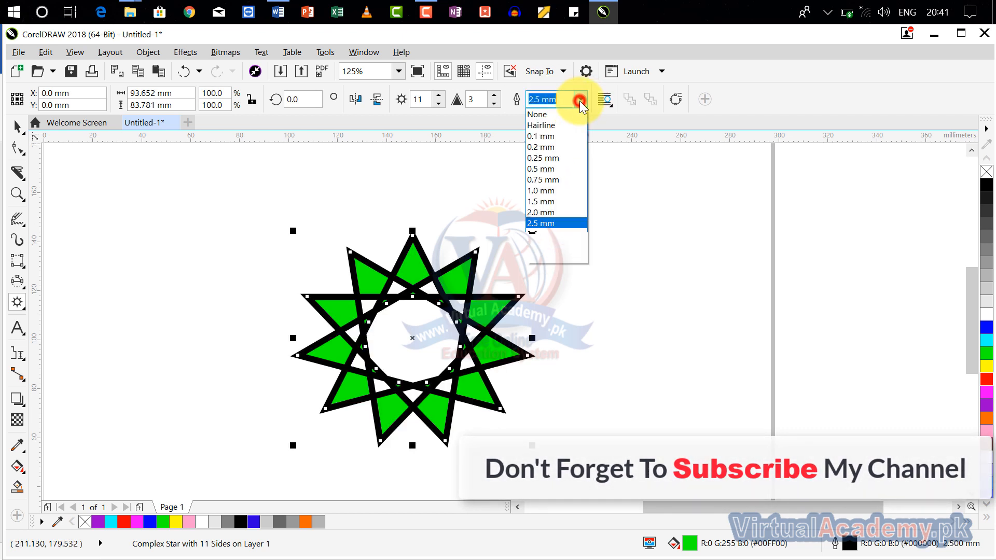
click(548, 125)
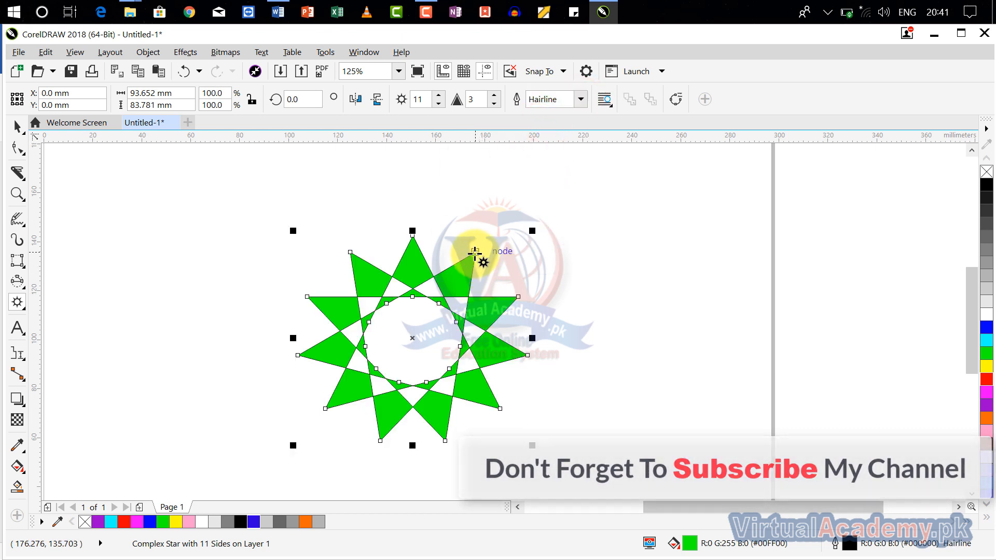
- Reshape the complex star into a thin-armed pinwheel with the Shape tool, moving its inner nodes inward and its outer nodes around the centre
click(21, 158)
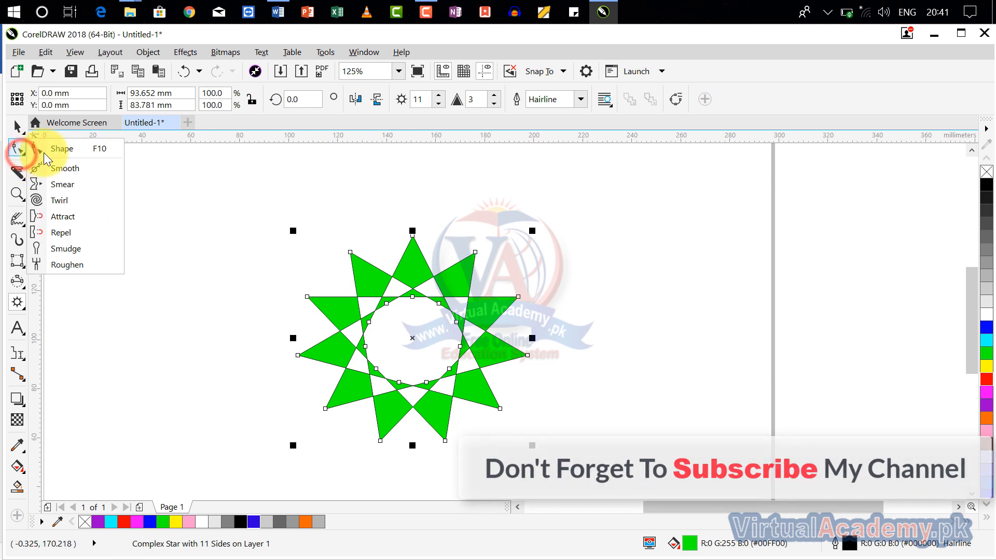
click(61, 148)
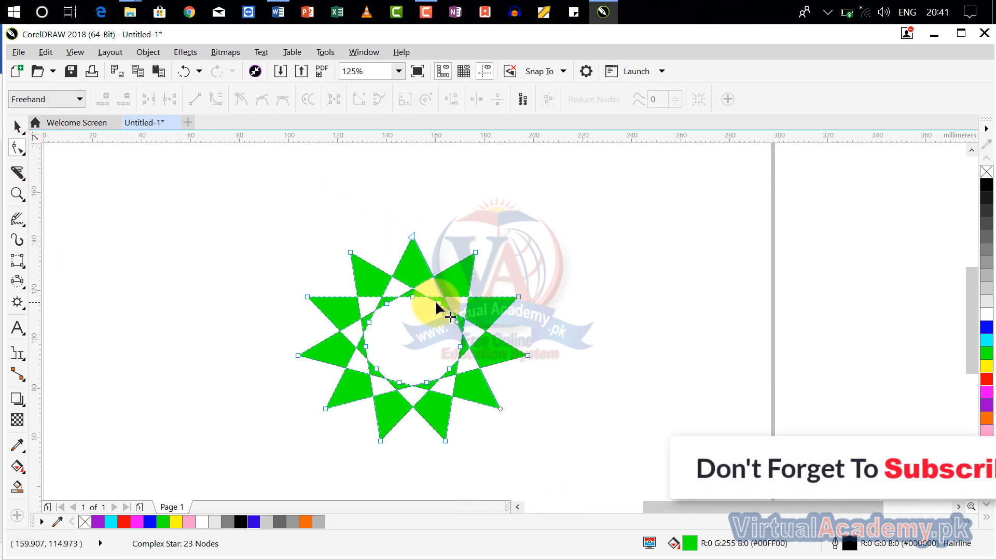
drag(439, 300, 426, 324)
drag(476, 254, 337, 319)
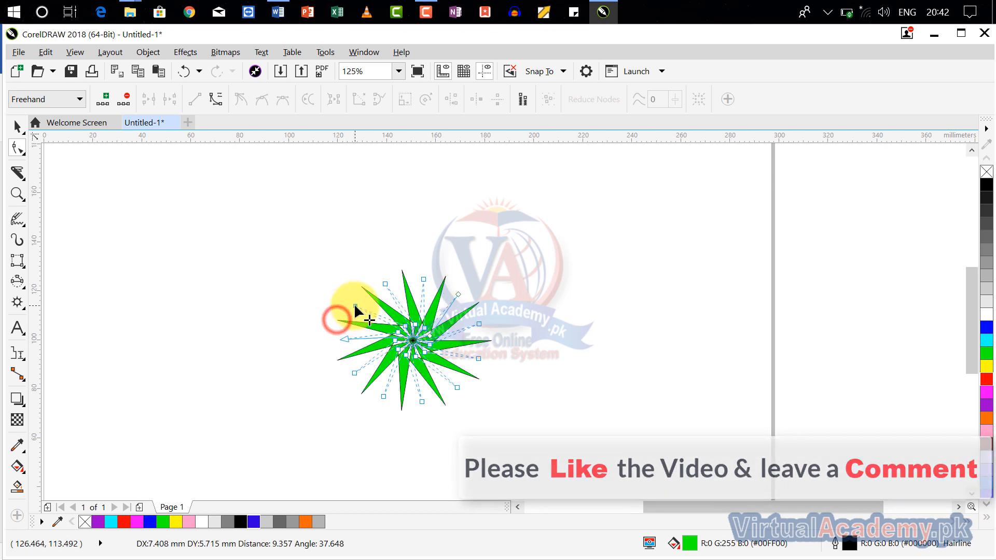
scroll(436, 338, up, 4)
scroll(436, 338, down, 2)
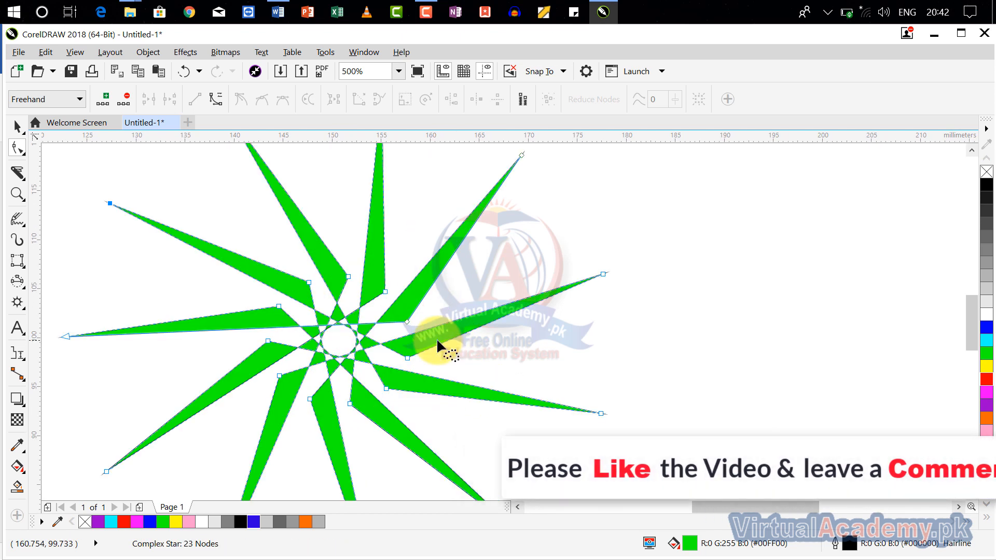
- Open the choice of polygon, star and related shape tools
click(17, 283)
click(20, 305)
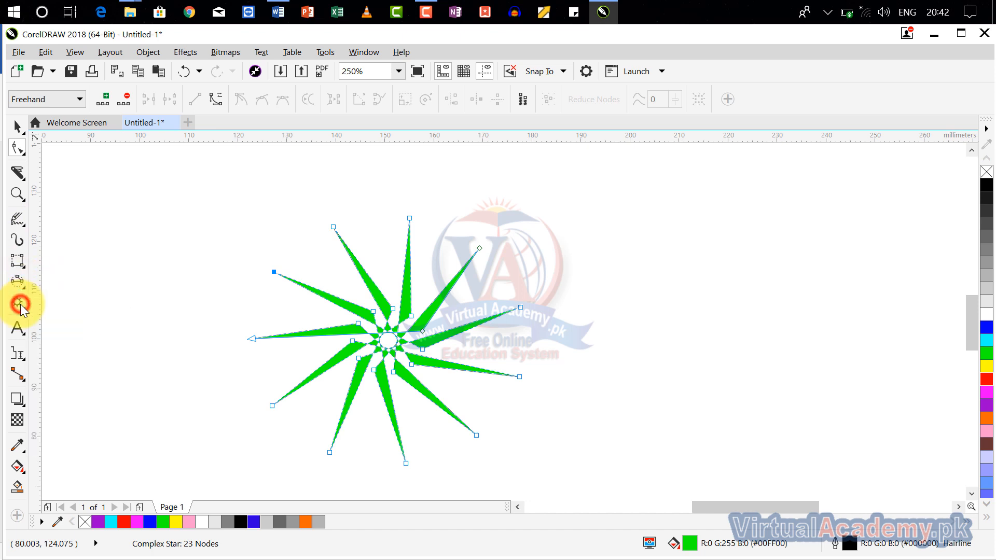